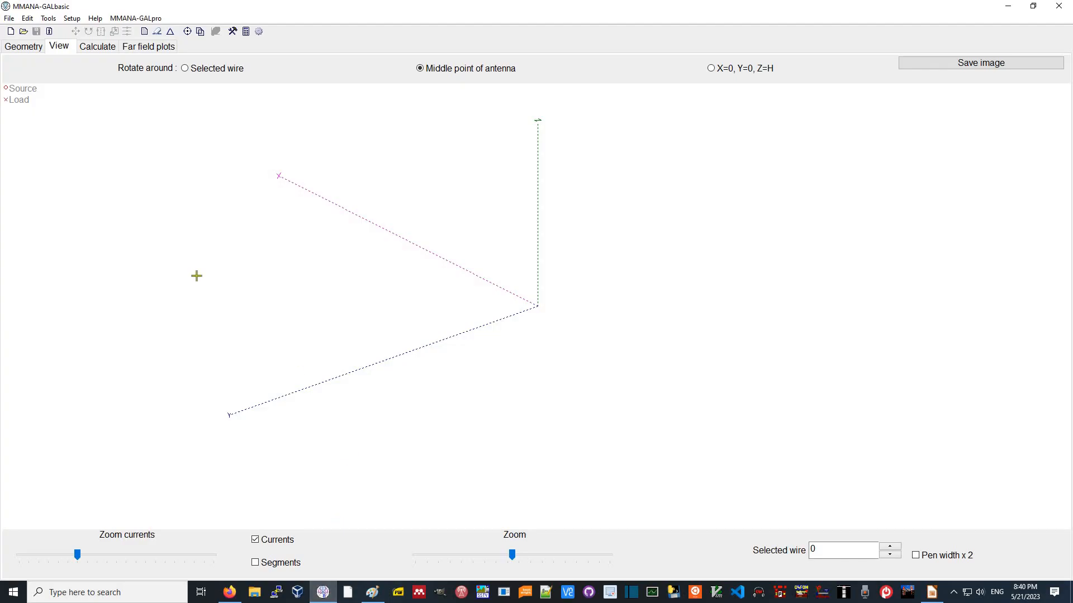
click(27, 49)
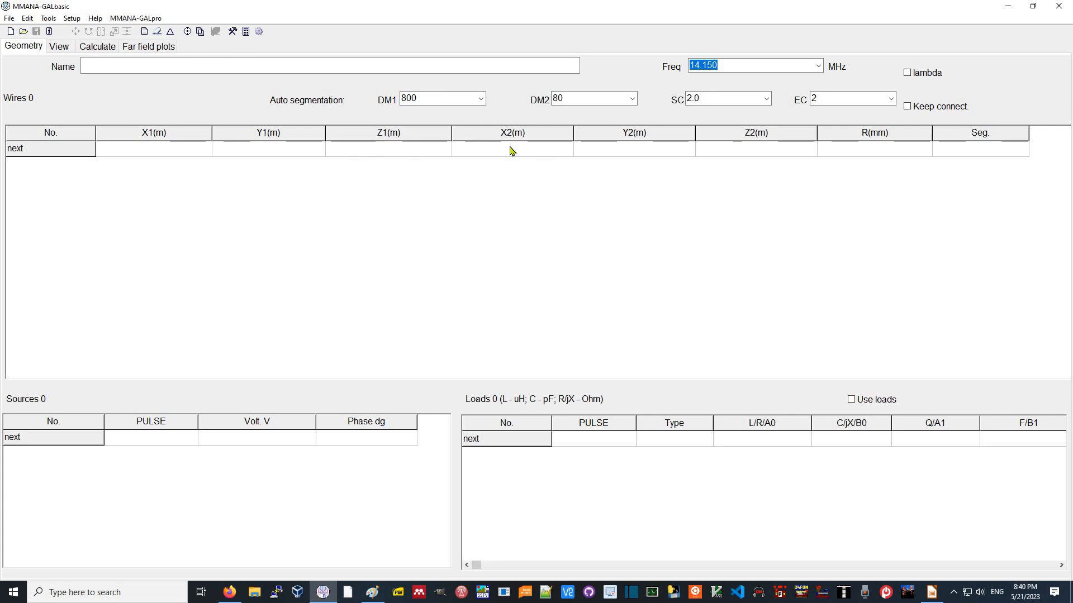
click(60, 47)
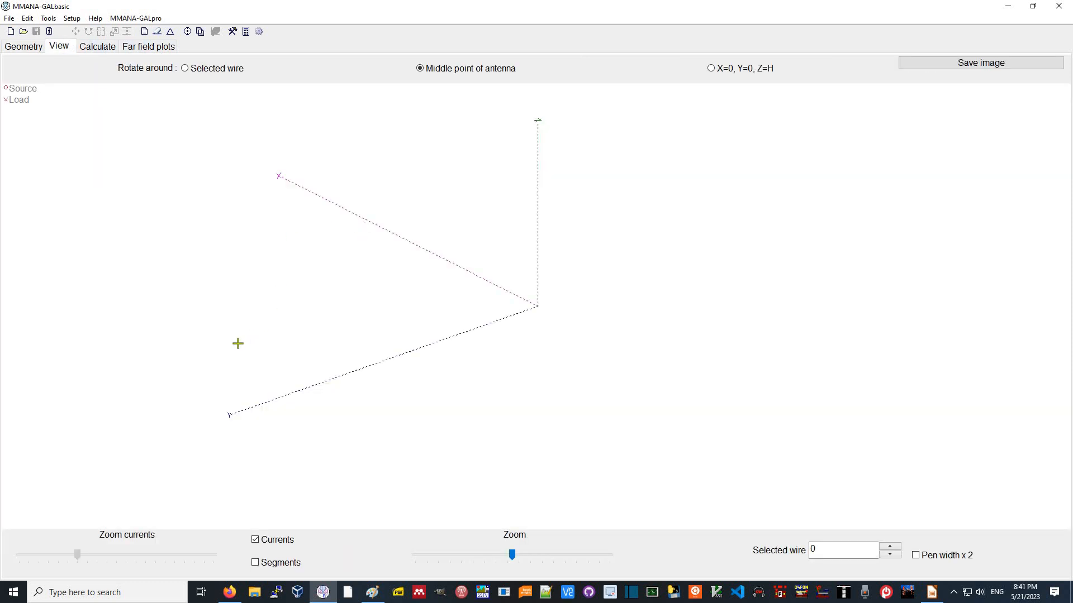
mouse_move(246, 343)
mouse_down()
mouse_move(204, 346)
mouse_move(212, 333)
mouse_move(216, 354)
mouse_move(211, 347)
mouse_move(233, 350)
mouse_move(223, 351)
mouse_up()
Review and accept the real ground parameters for the calculation, and set the antenna material to Cu wire
click(99, 48)
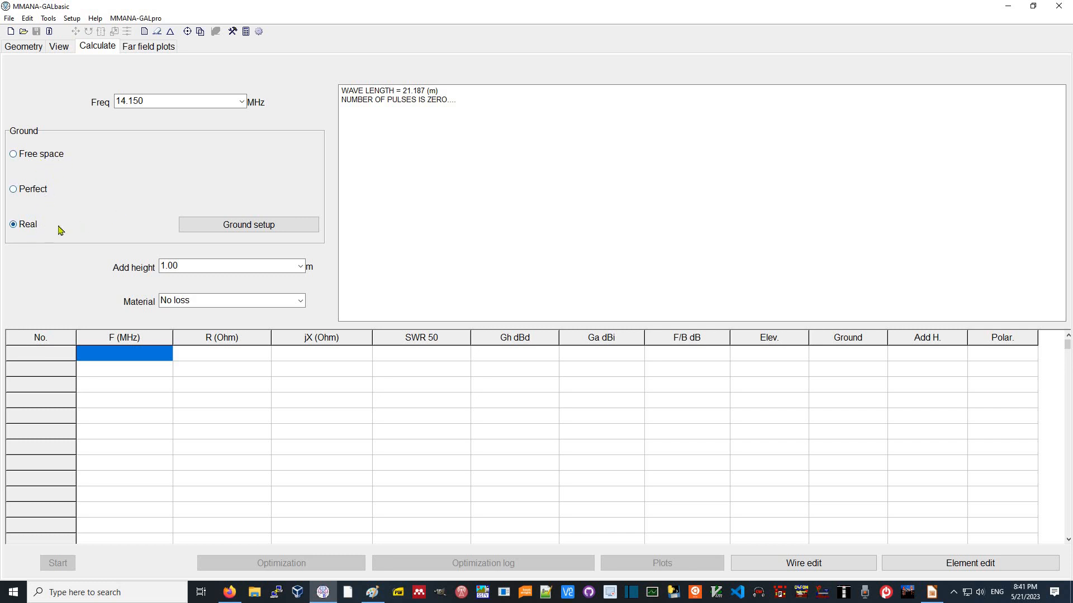
click(251, 226)
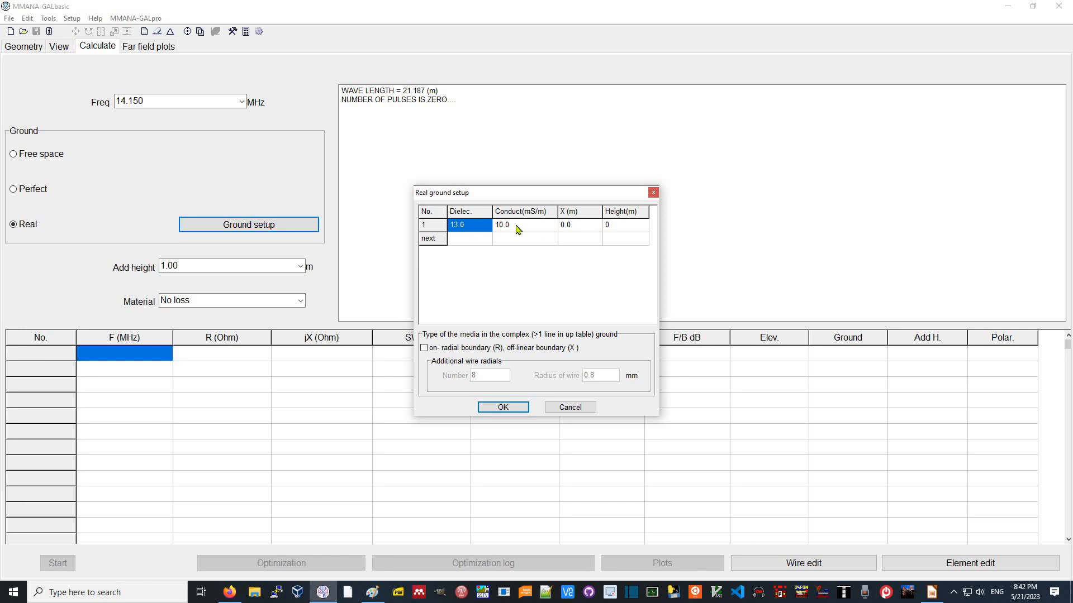
click(502, 409)
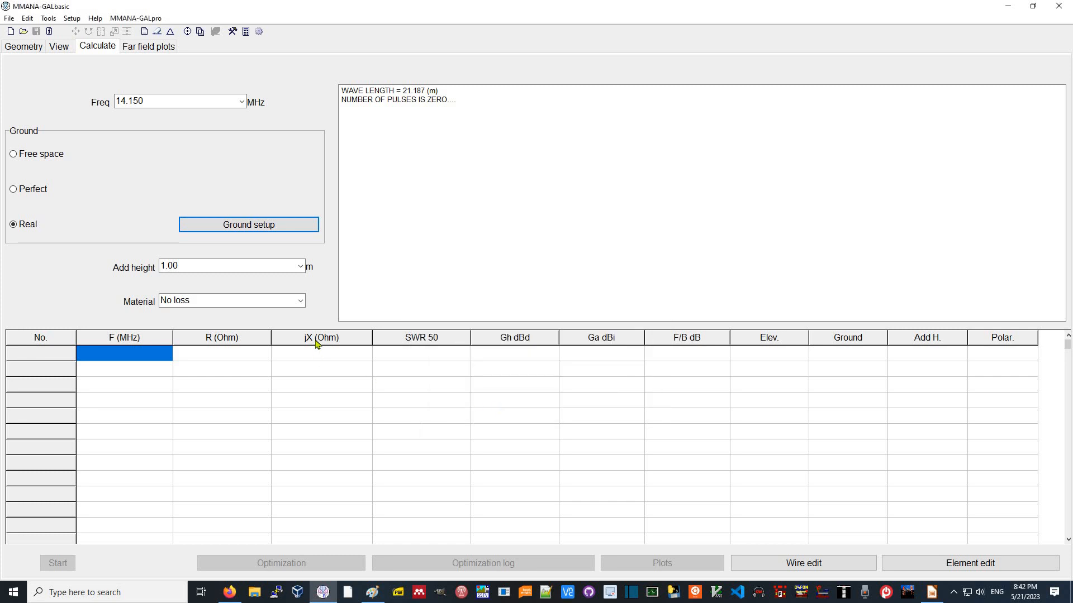
click(300, 303)
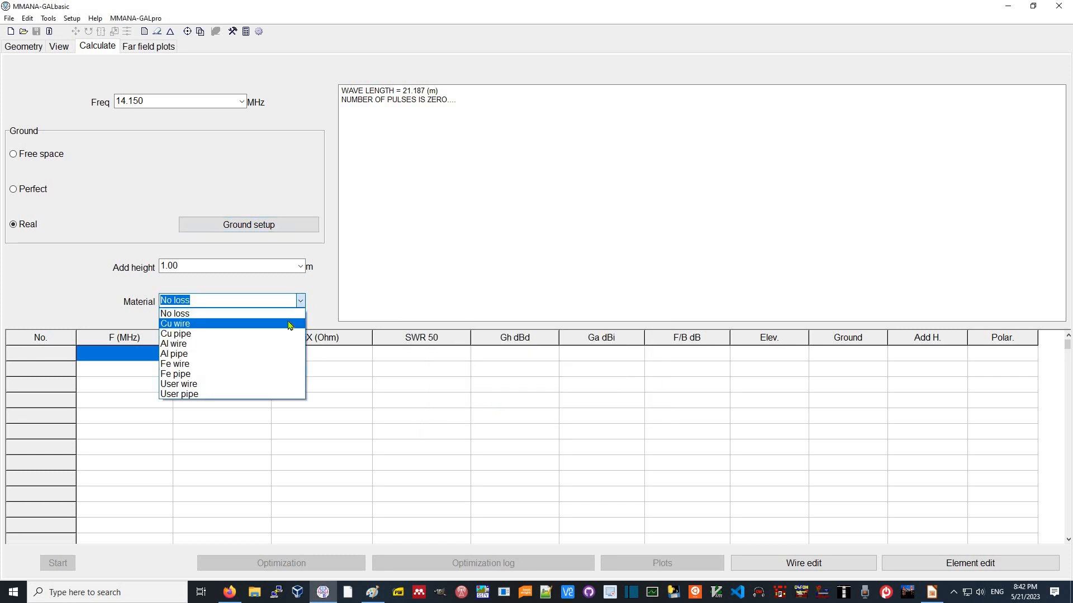
click(289, 324)
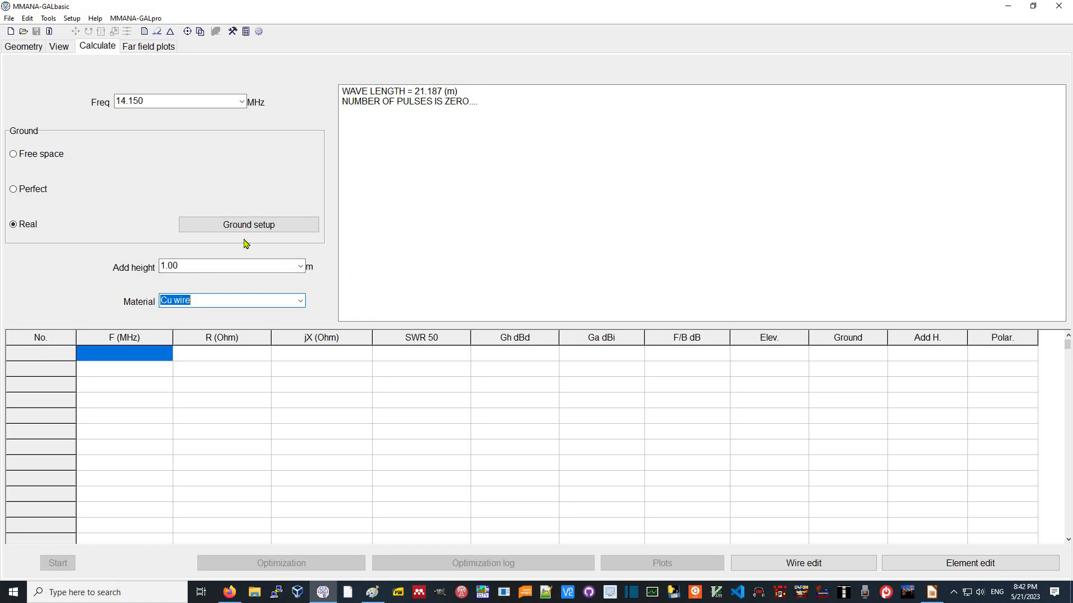
Name the model "EFHW antenna" and set its design frequency to 21.050 MHz
click(23, 48)
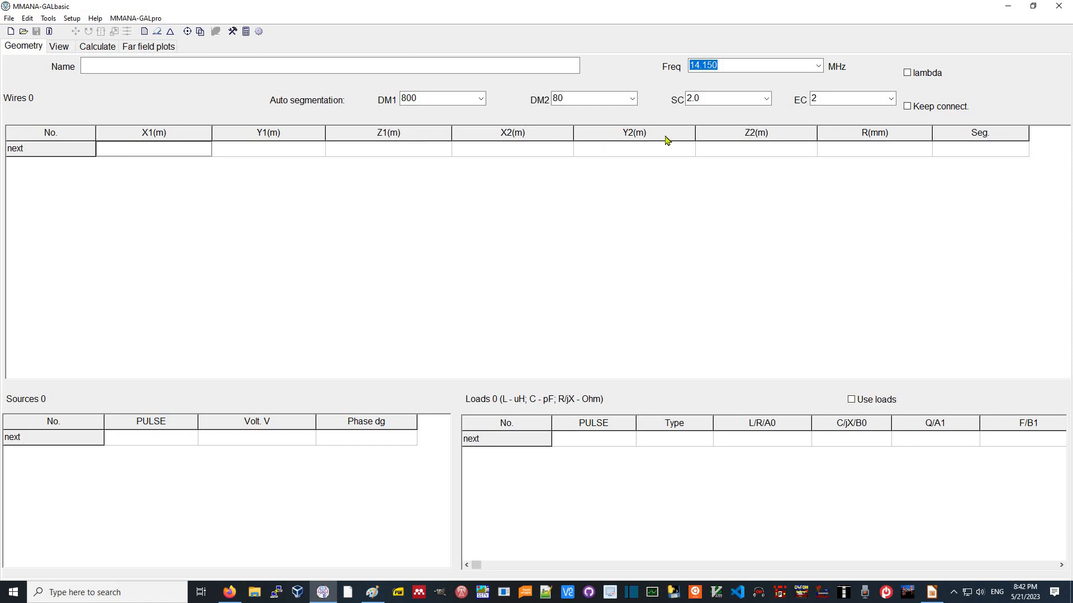
click(559, 65)
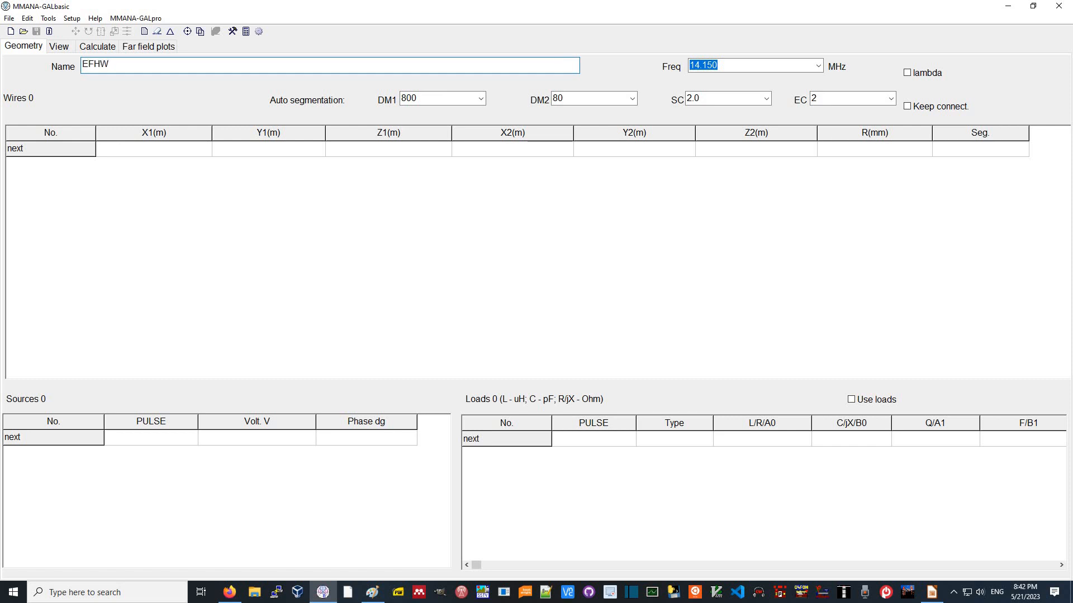
text(EFHW)
click(818, 67)
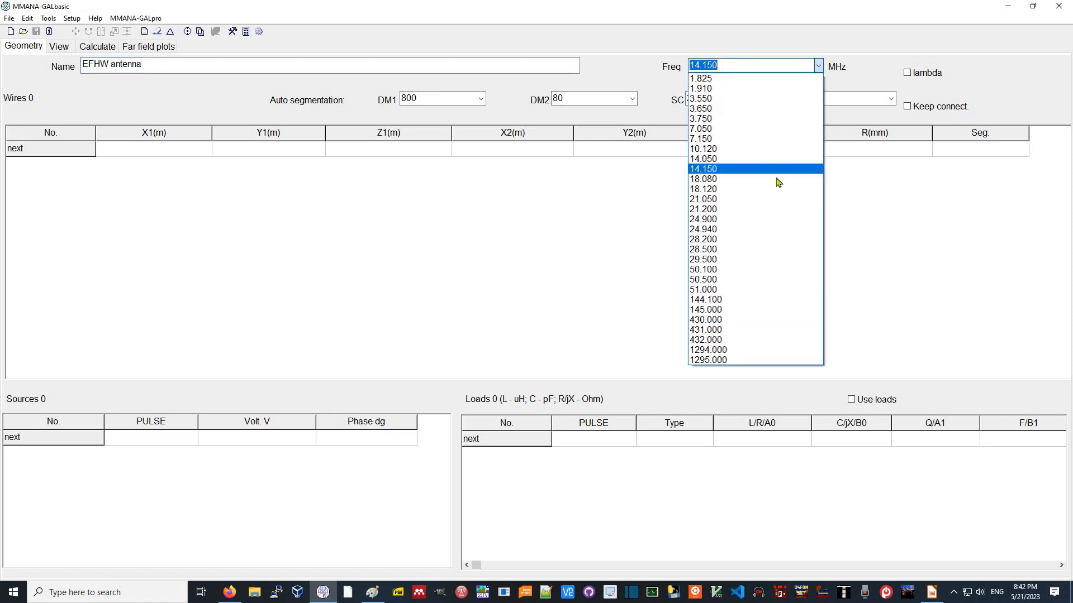
click(782, 199)
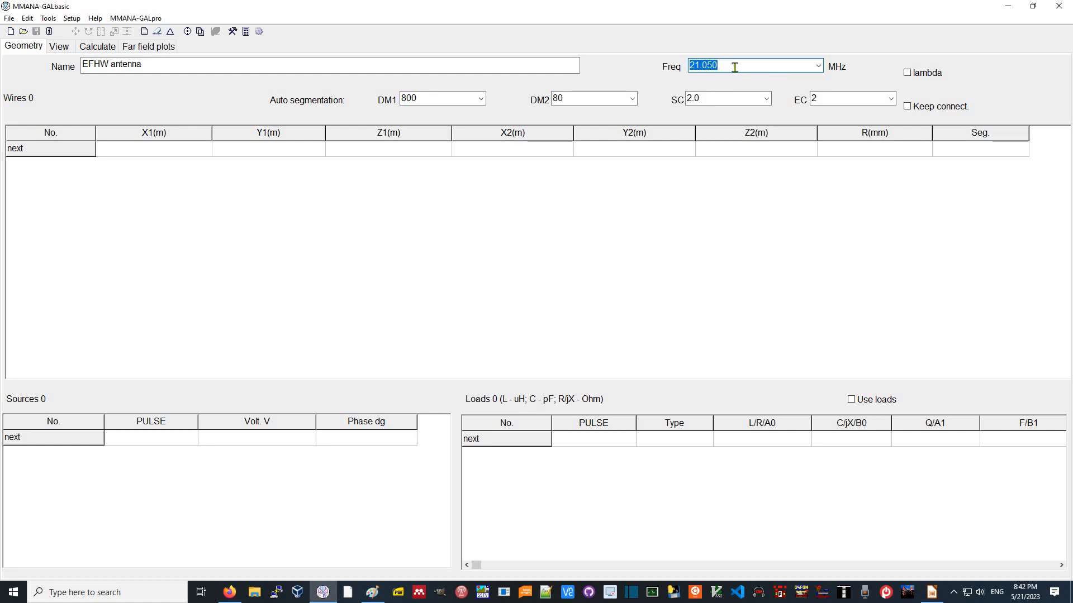
Add a first wire to the geometry table and consult the efhw.png sketch in Paint for its dimensions
click(173, 150)
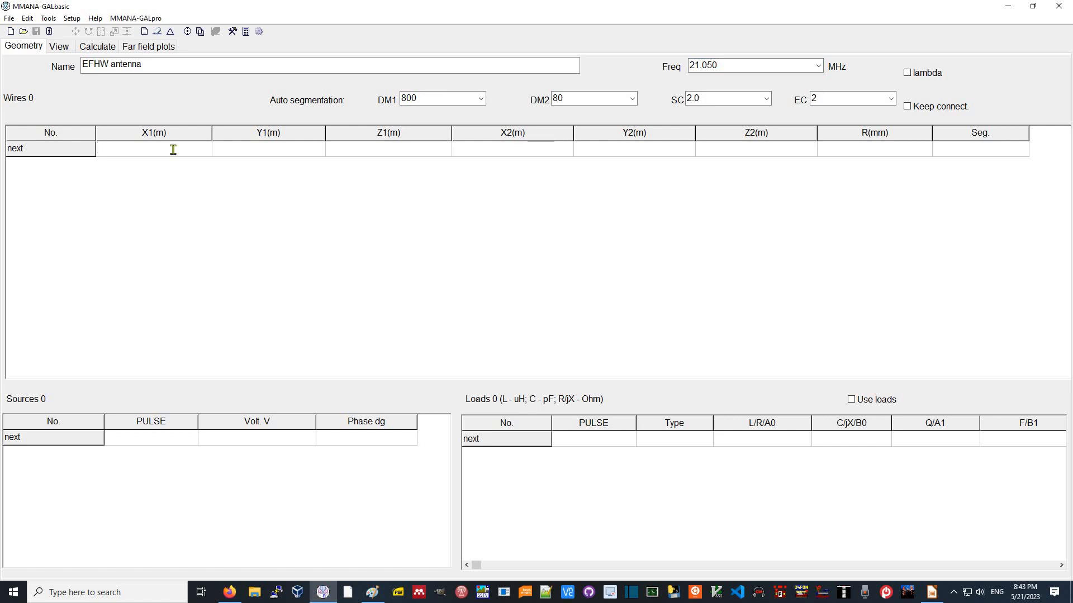
key(Return)
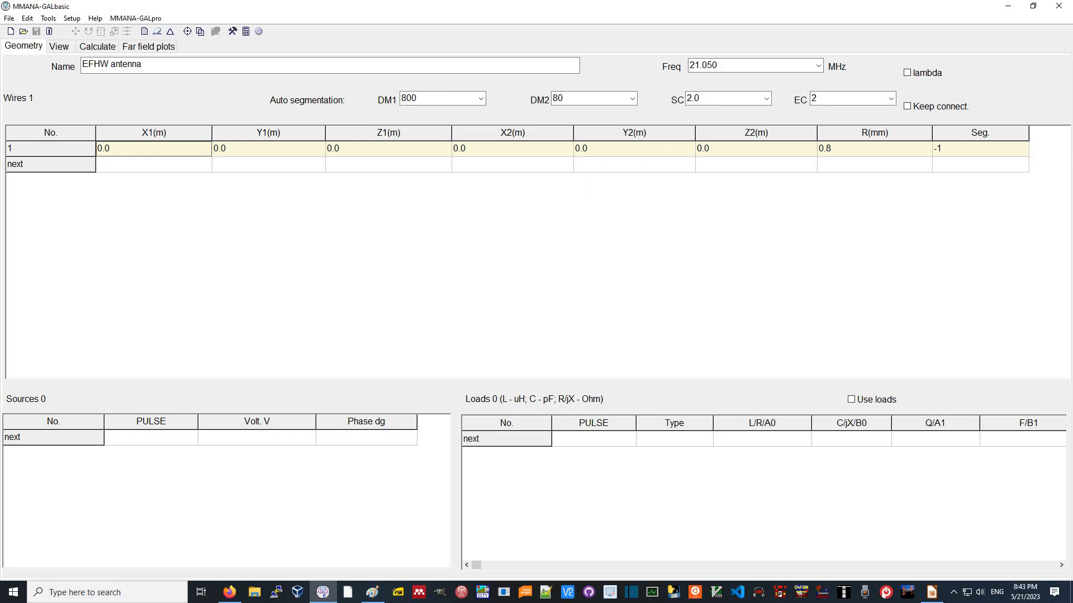
click(376, 598)
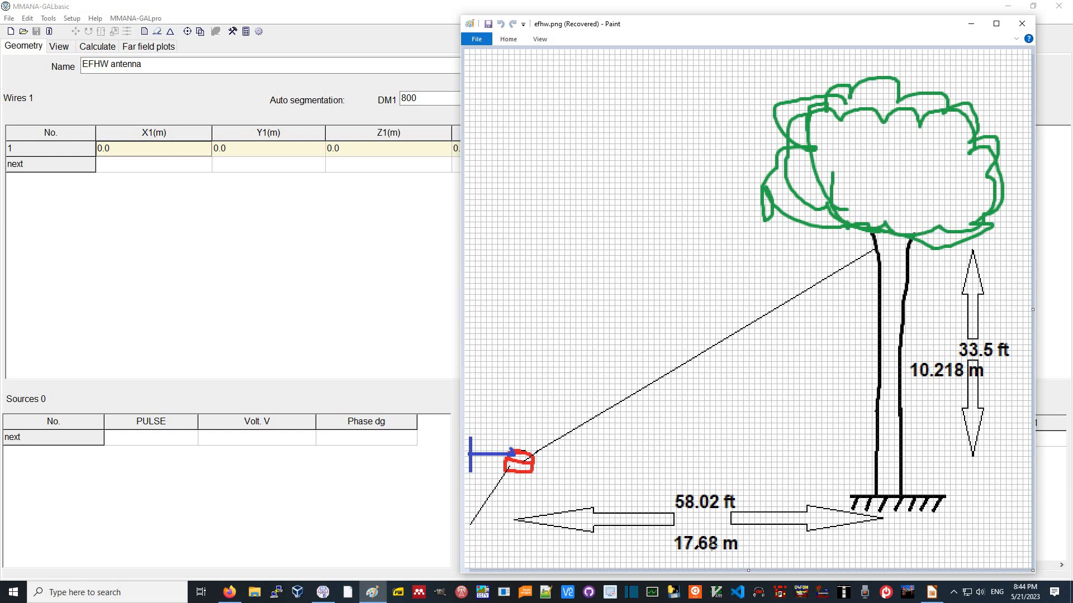
click(390, 283)
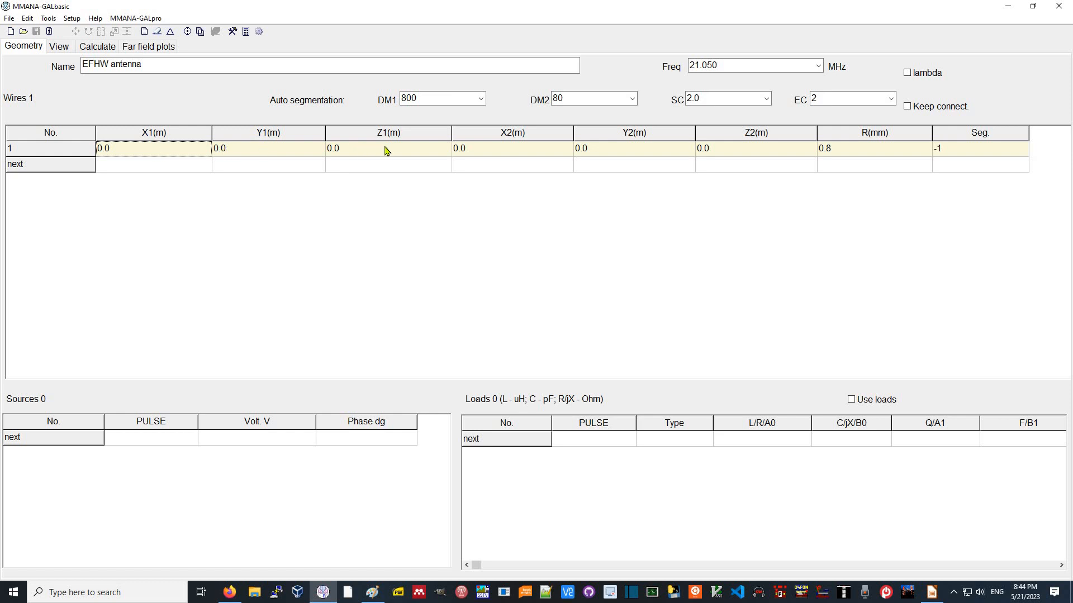
Set wire 1's end point to X2 = 17.68 m and Z2 = 10.218 m, checking against the sketch in Paint
click(505, 148)
click(506, 149)
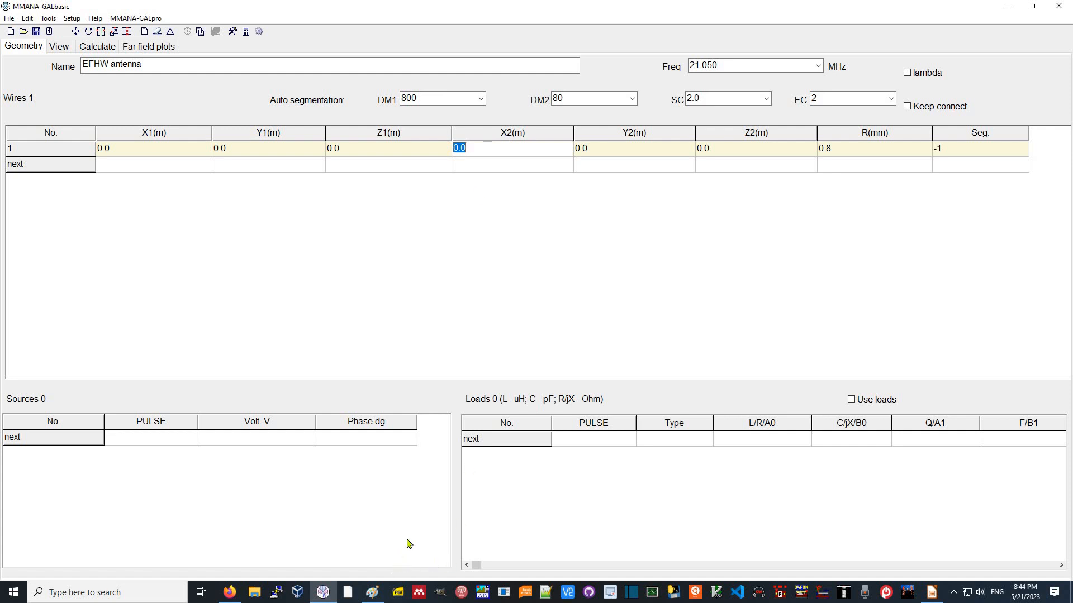
text(17.68)
key(Return)
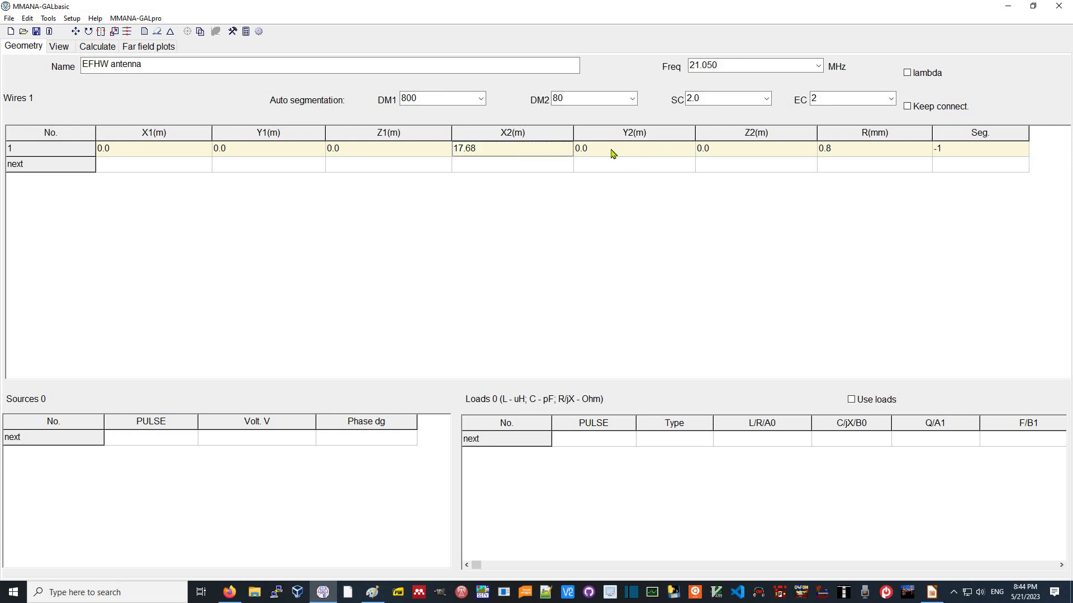
click(739, 150)
click(739, 149)
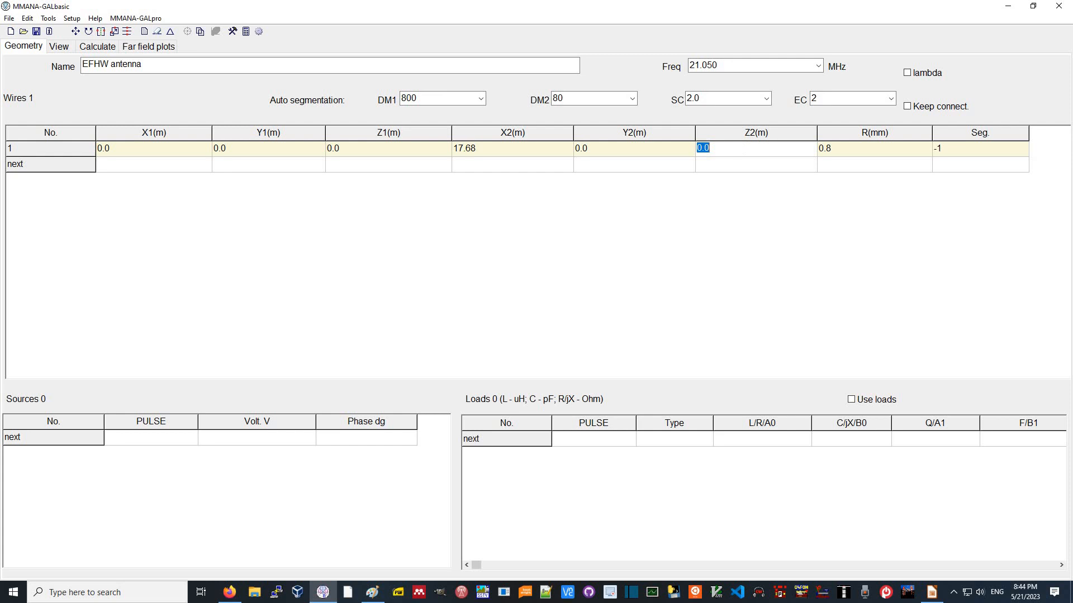
text(1)
key(Return)
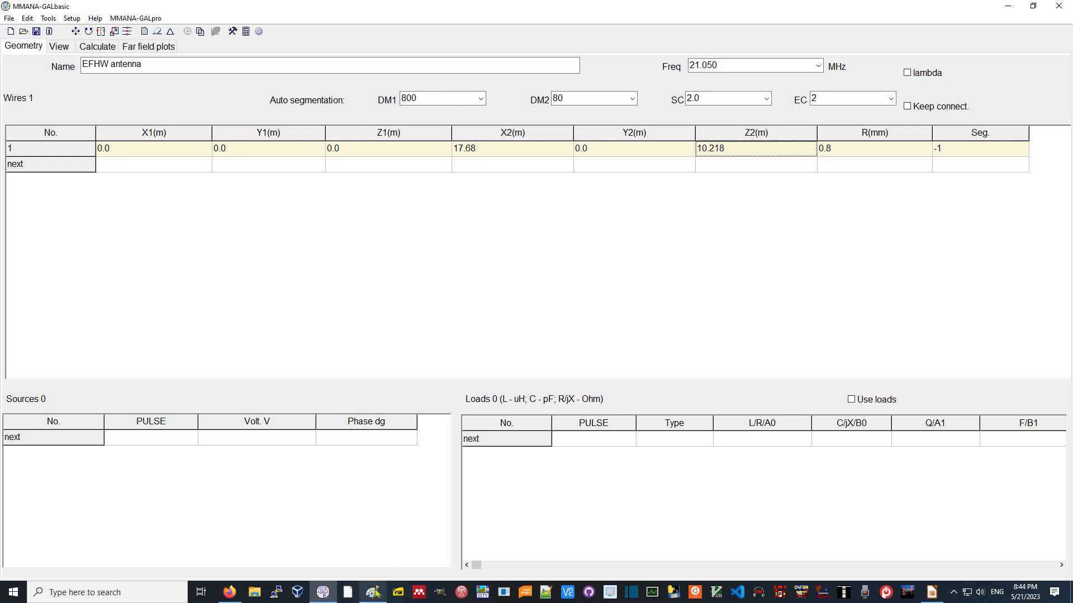
mouse_move(372, 591)
click(392, 559)
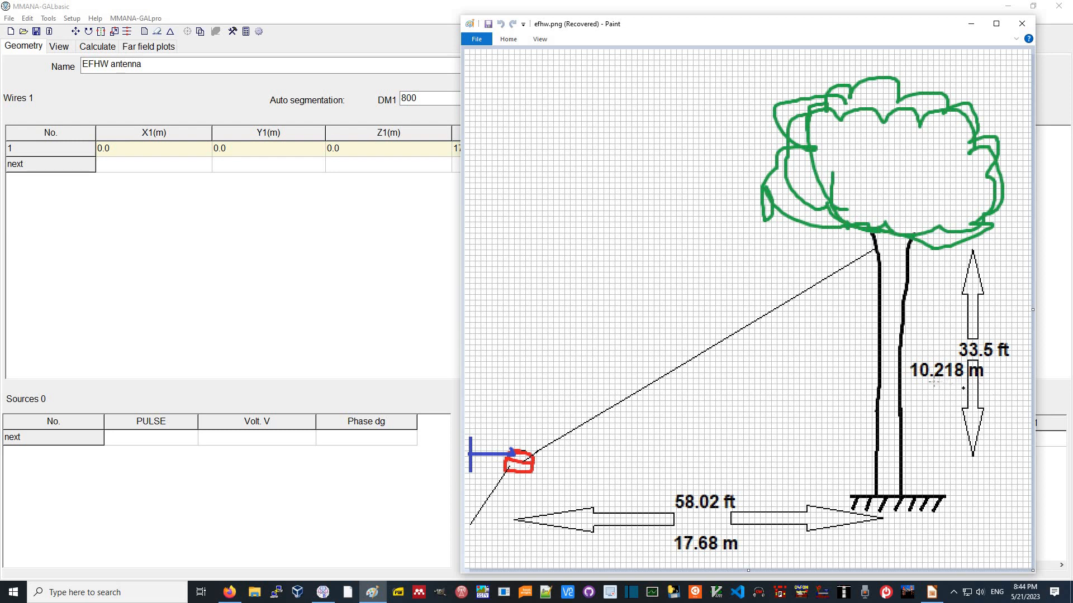
click(339, 299)
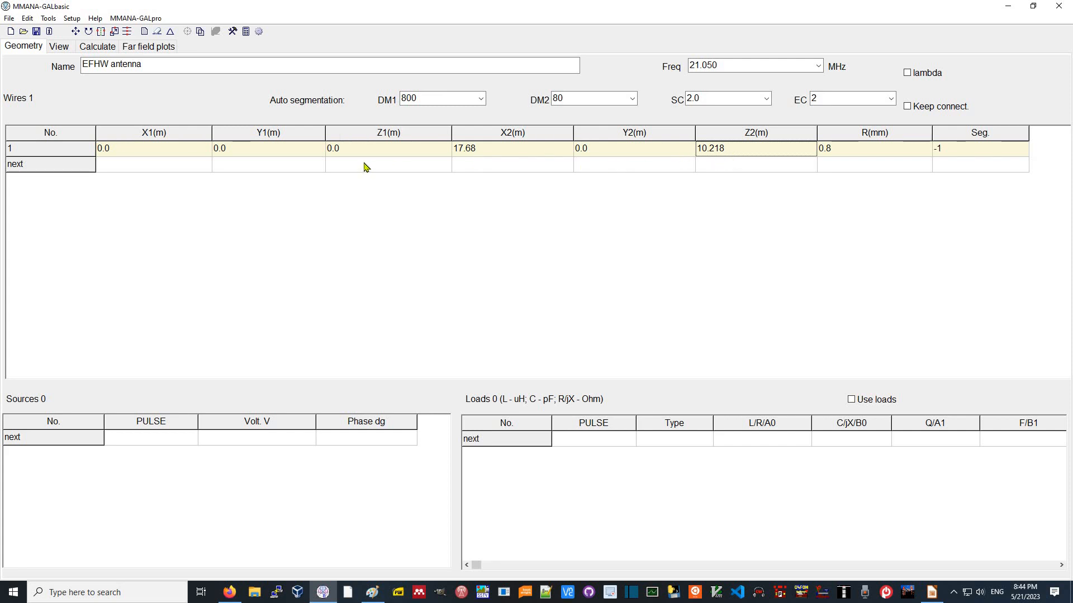
Add a source at the beginning of the wire in the 3D view and check its entry in the sources table
click(59, 47)
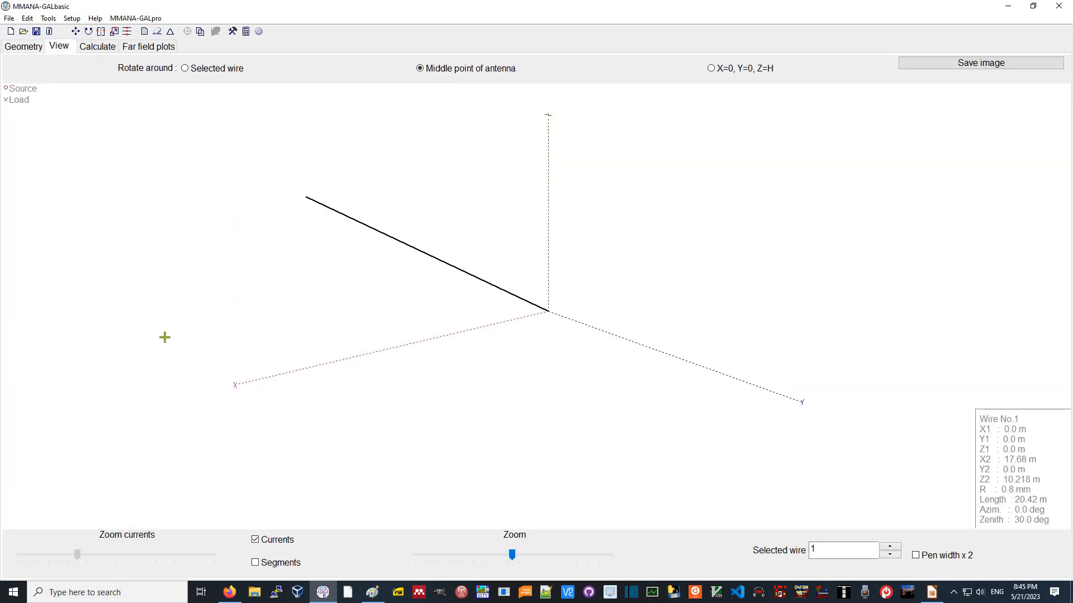
drag(165, 336, 115, 343)
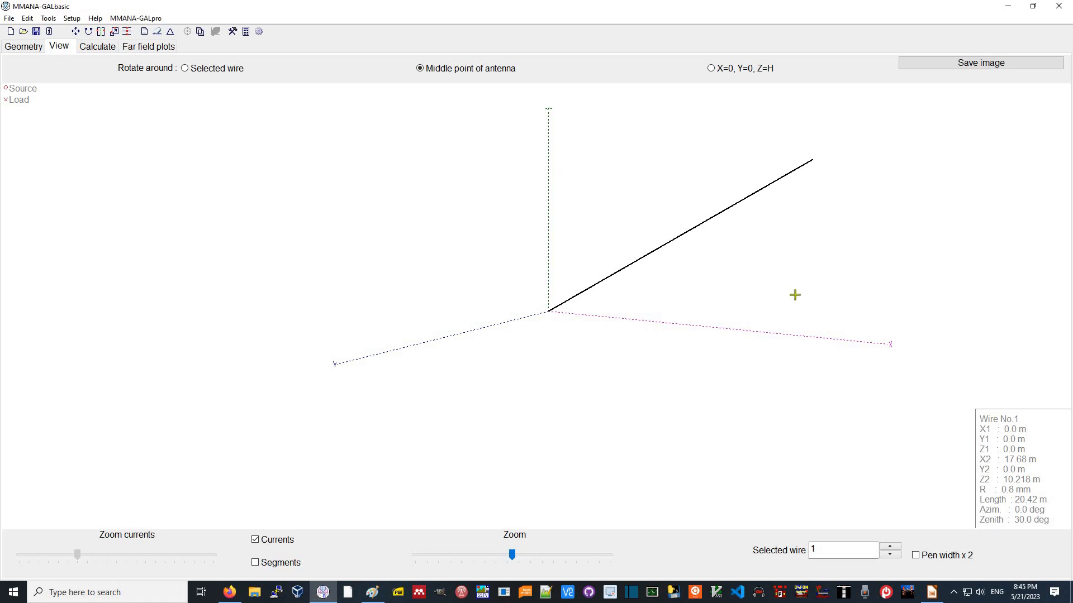
drag(786, 294, 780, 298)
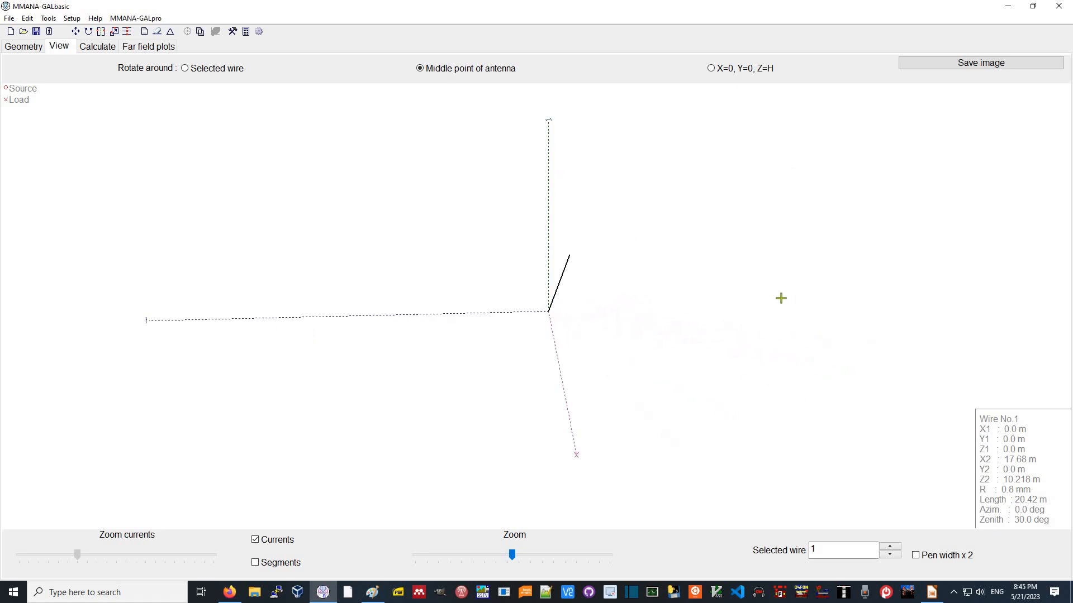
drag(781, 298, 718, 194)
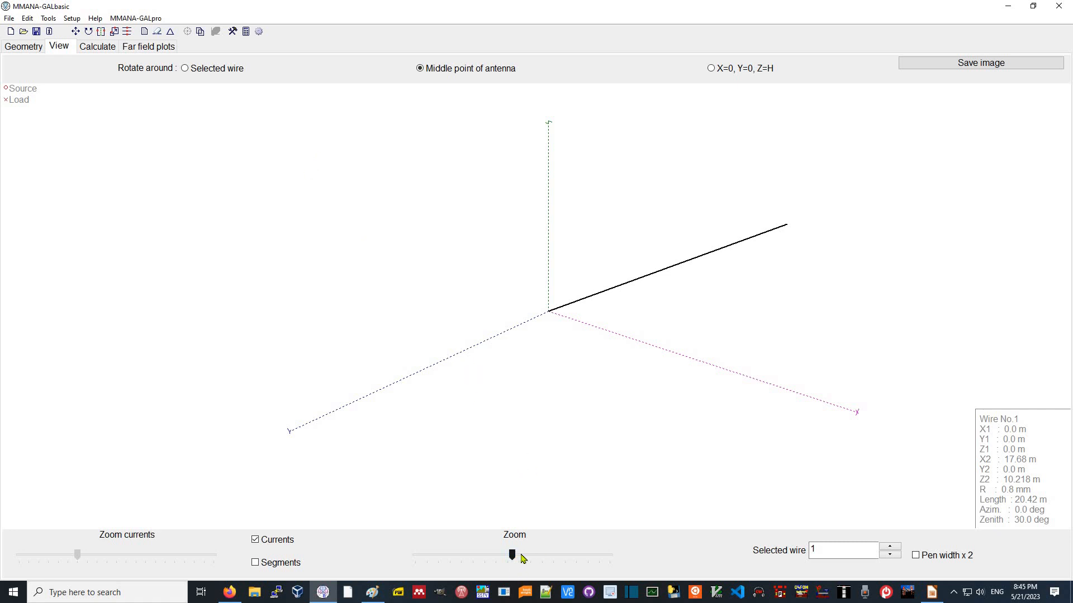
mouse_move(521, 557)
mouse_down()
mouse_move(493, 556)
mouse_move(505, 557)
mouse_up()
drag(425, 439, 462, 445)
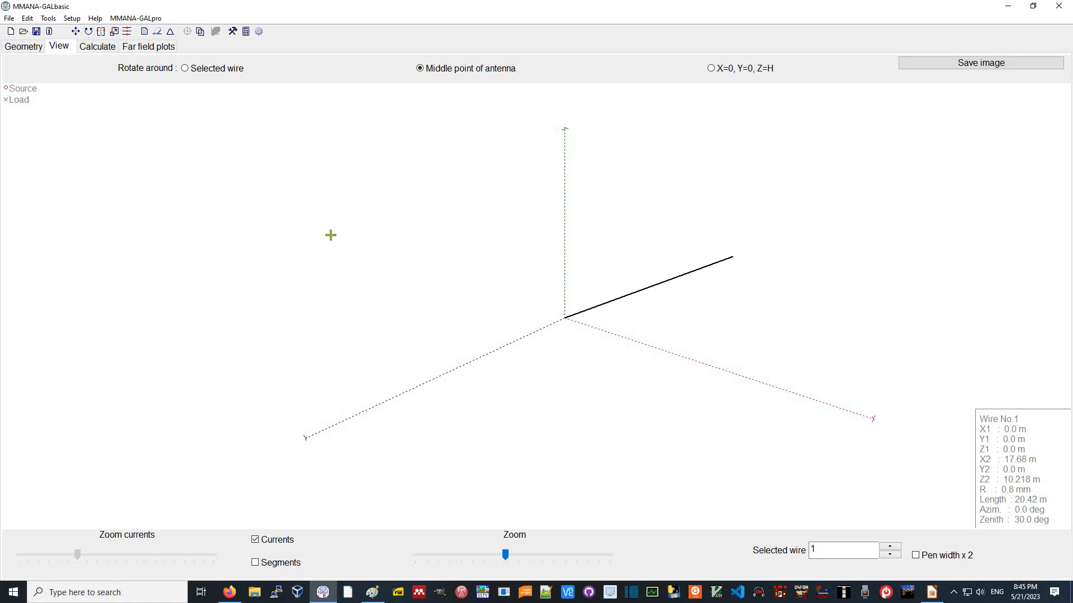
right_click(565, 318)
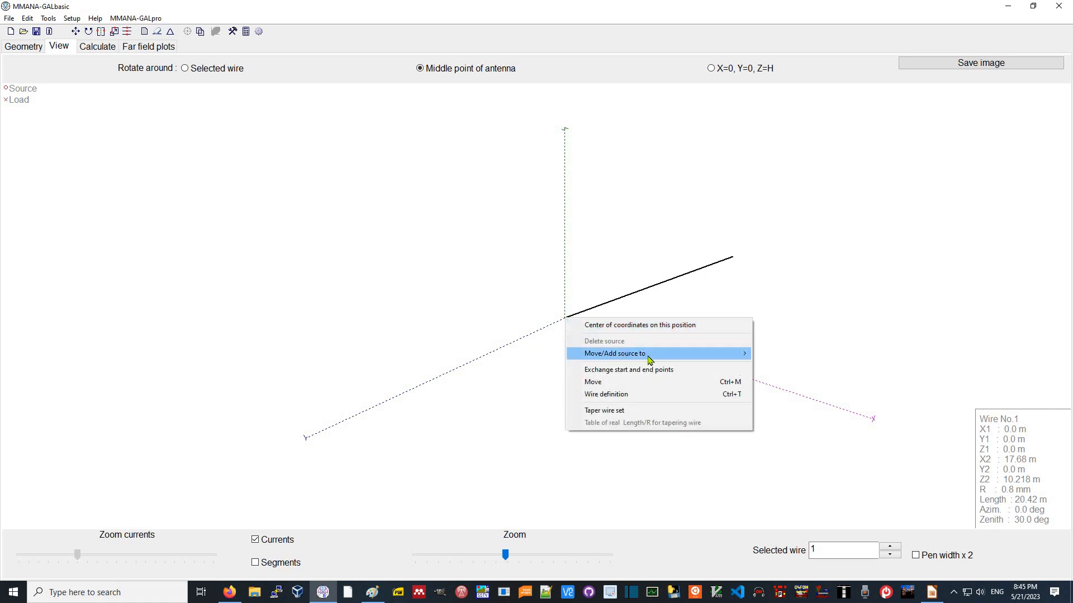
mouse_move(650, 357)
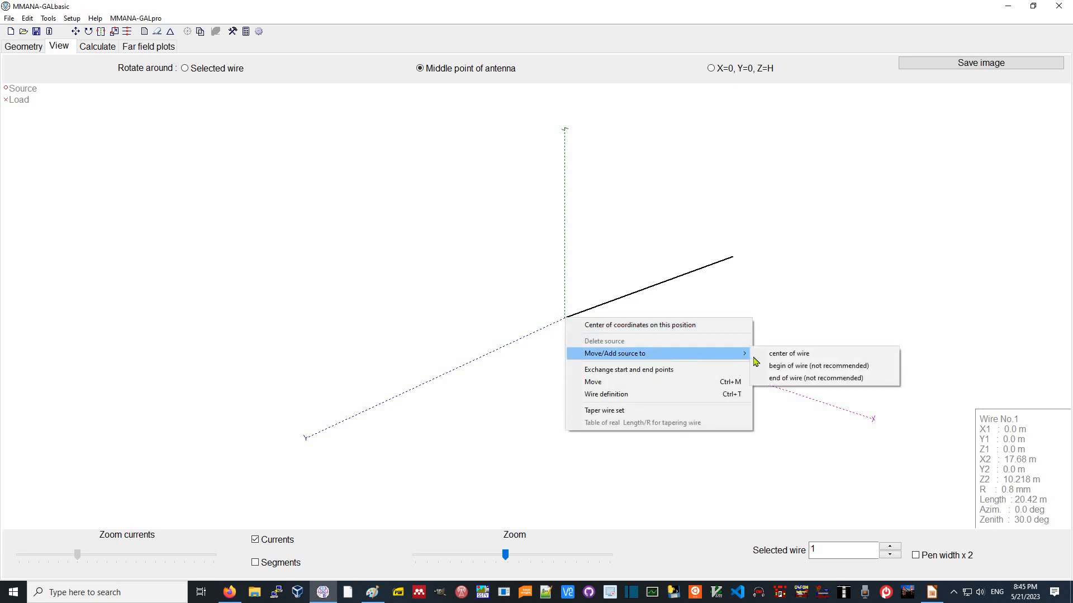
click(780, 367)
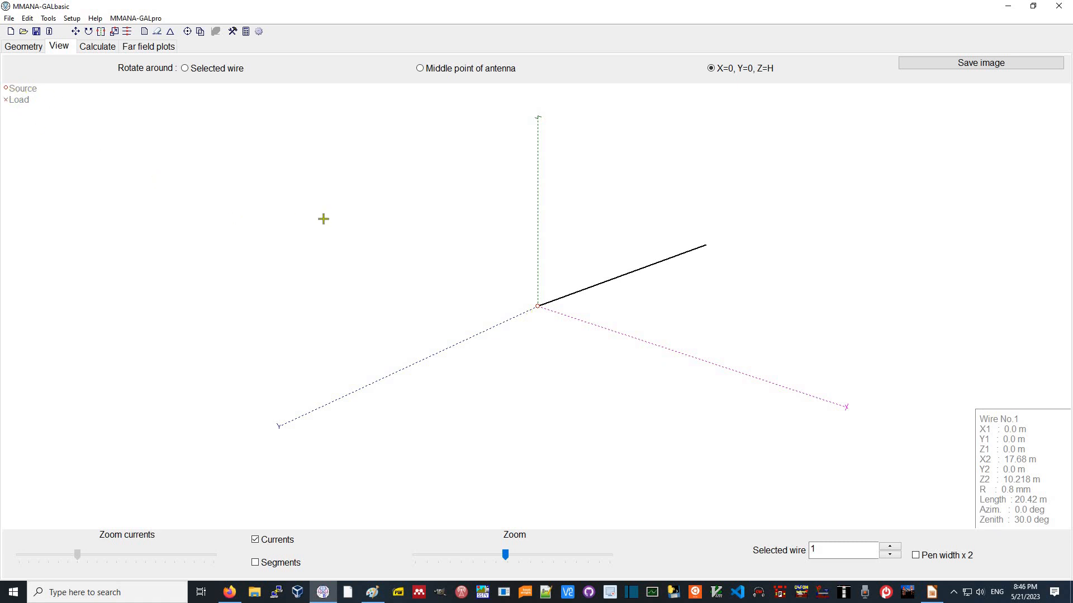
click(27, 49)
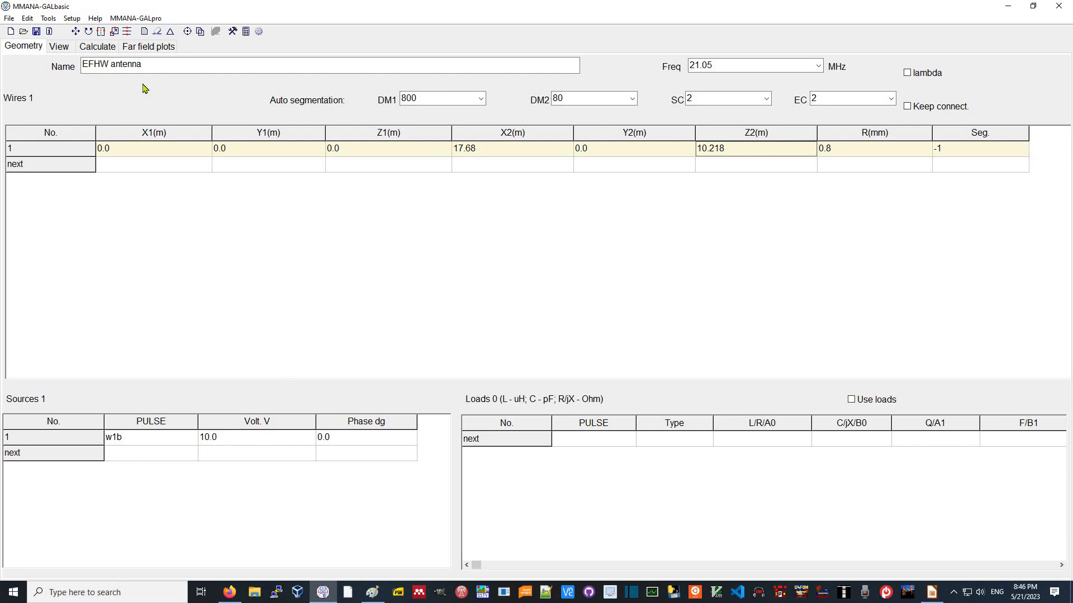
click(59, 47)
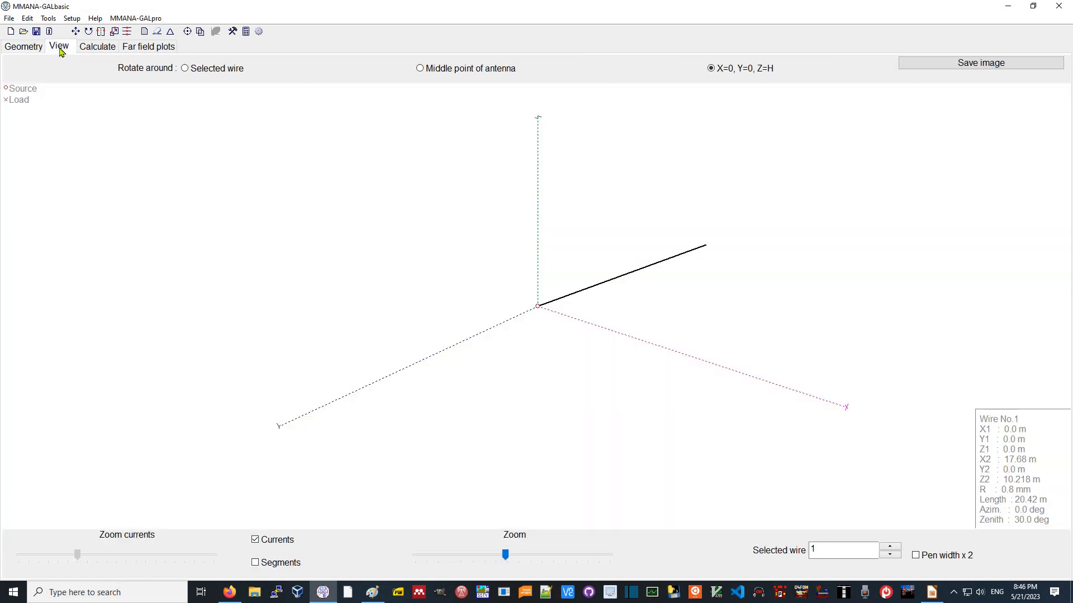
Set the standard impedance used as the SWR reference to R = 2450 Ohm in the program setup
click(98, 46)
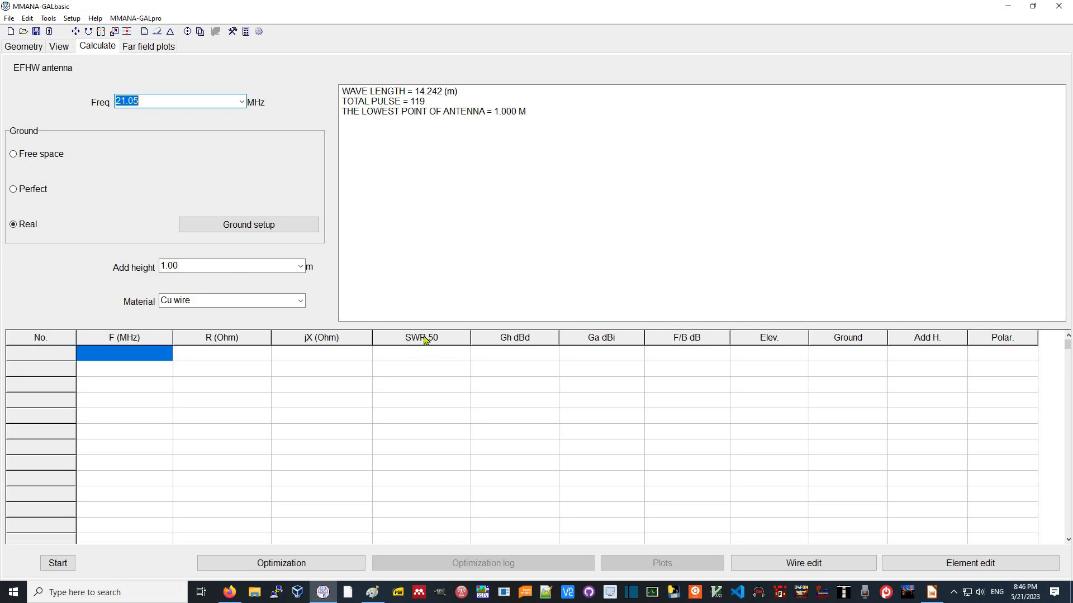
click(72, 18)
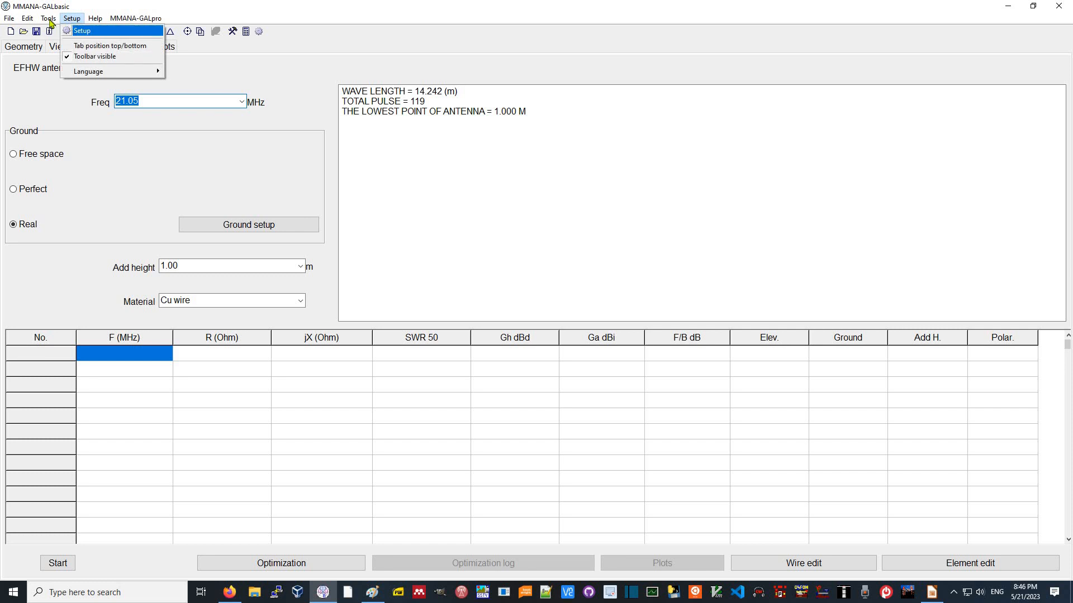
mouse_move(48, 19)
click(79, 31)
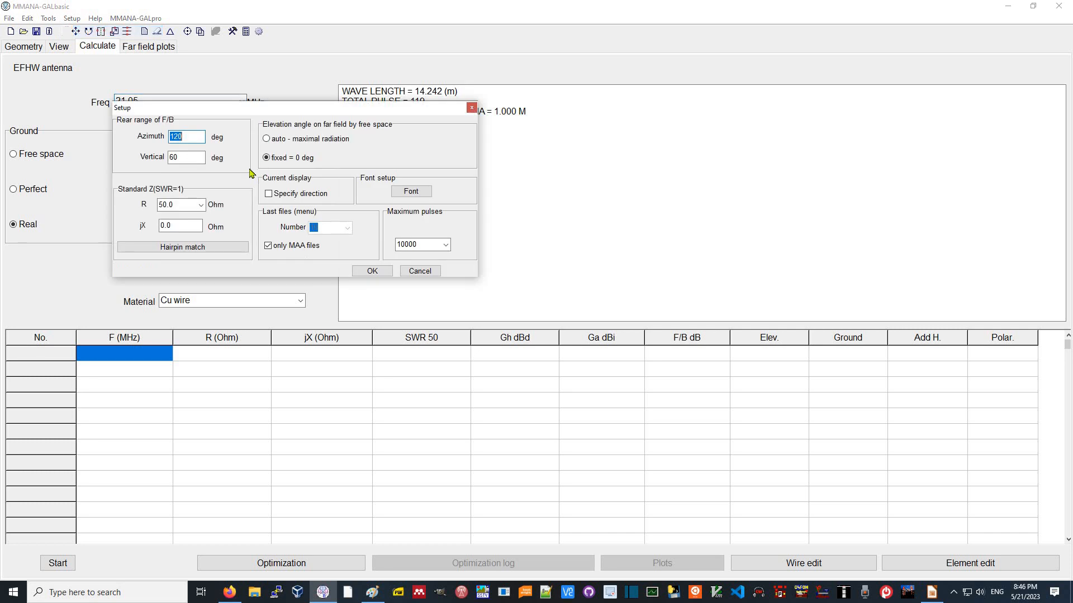
double_click(177, 205)
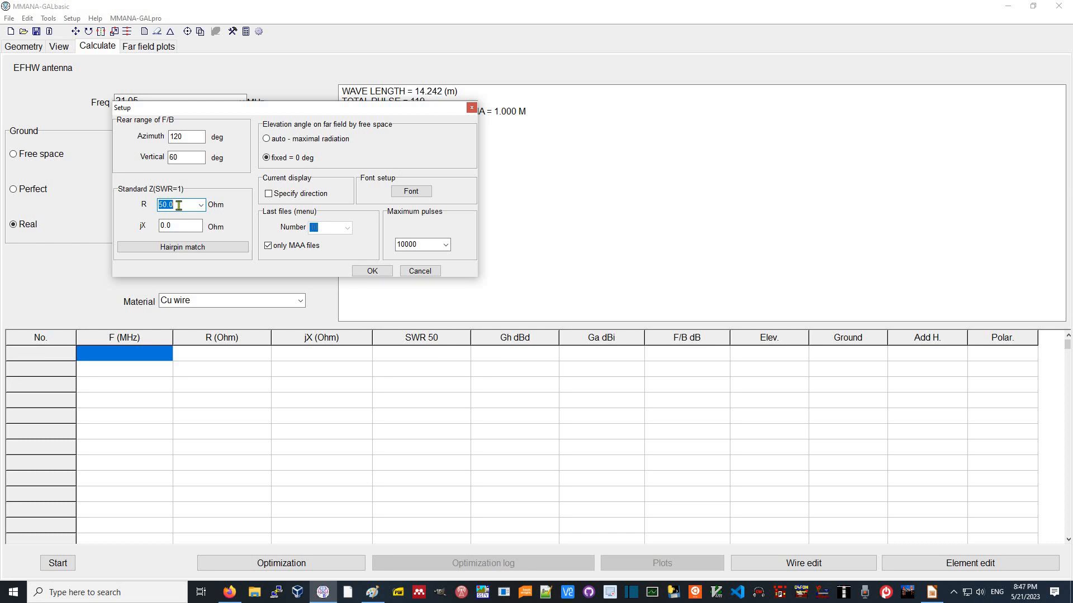
text(28)
click(373, 271)
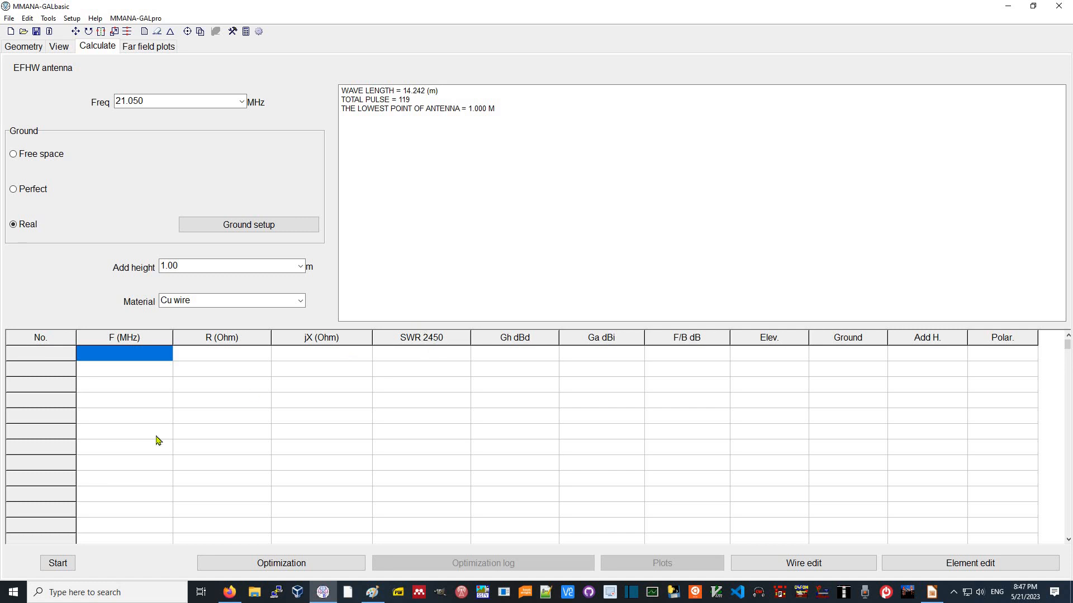
Calculate the antenna at 21.050 MHz over real ground and review its geometry and 3D view
click(58, 565)
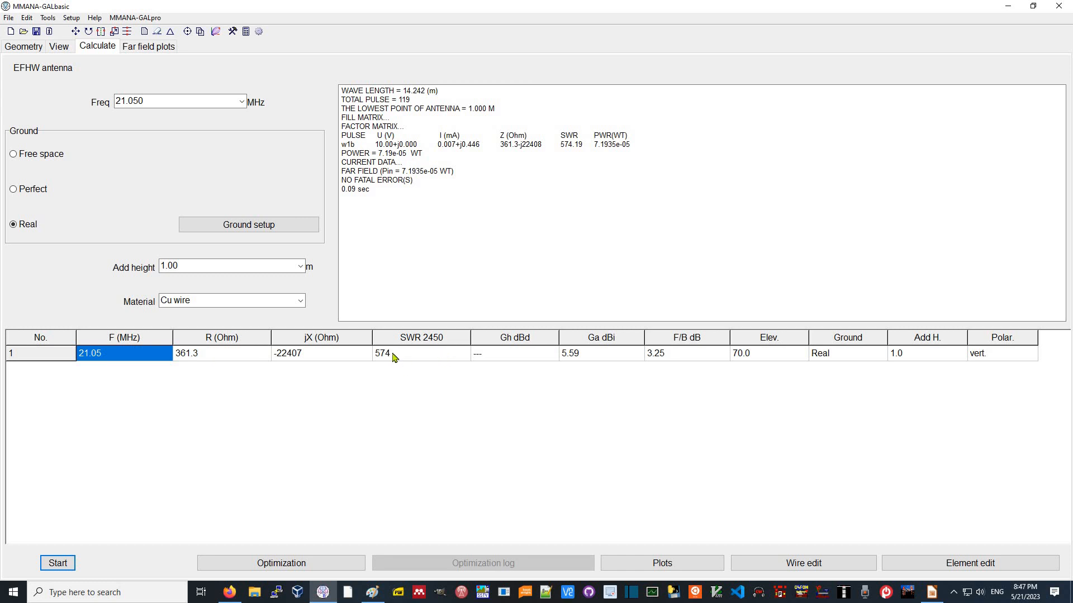
click(24, 49)
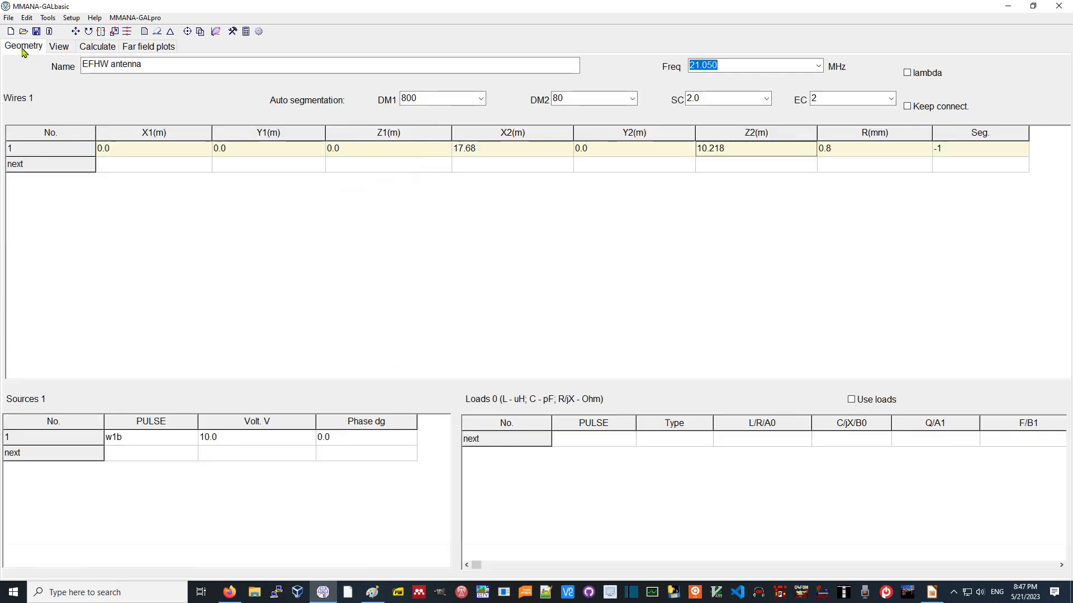
click(57, 48)
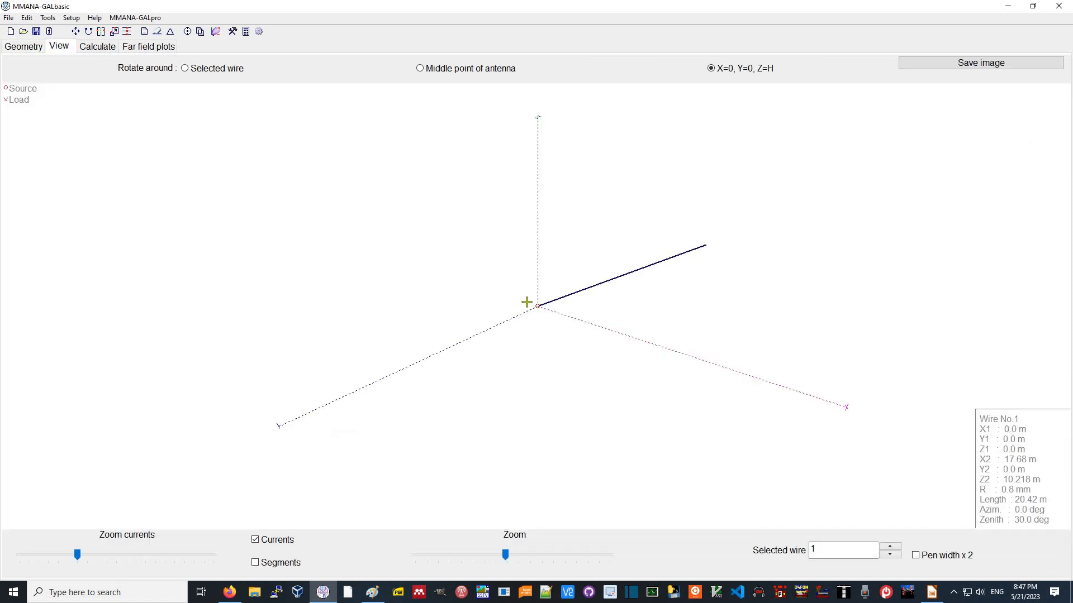
Add a second wire starting at the origin with its end point at X2 = -2 m
click(24, 46)
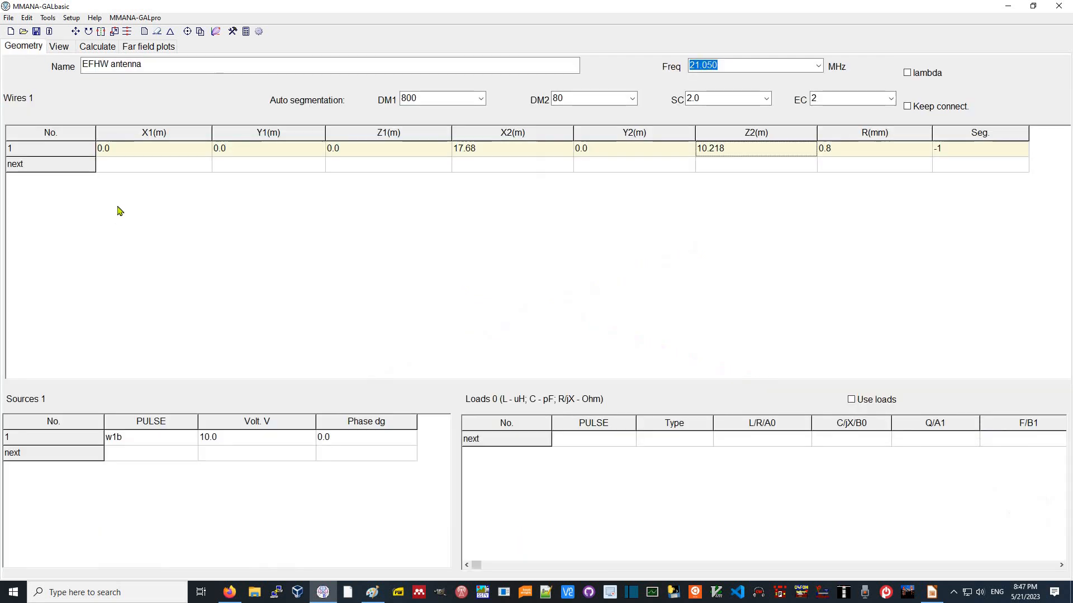
click(129, 171)
text(0)
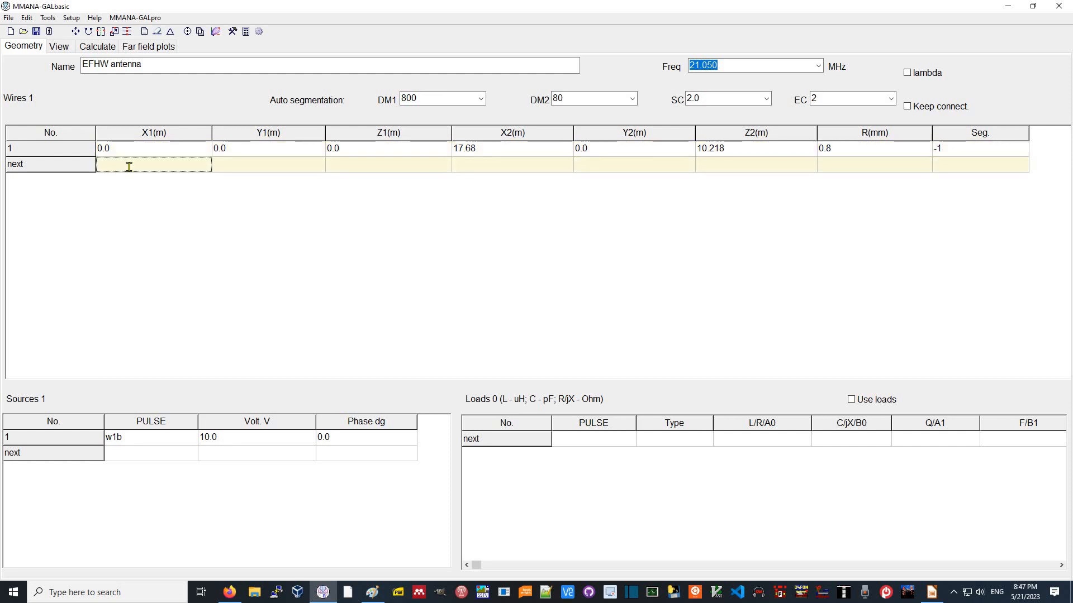
key(Return)
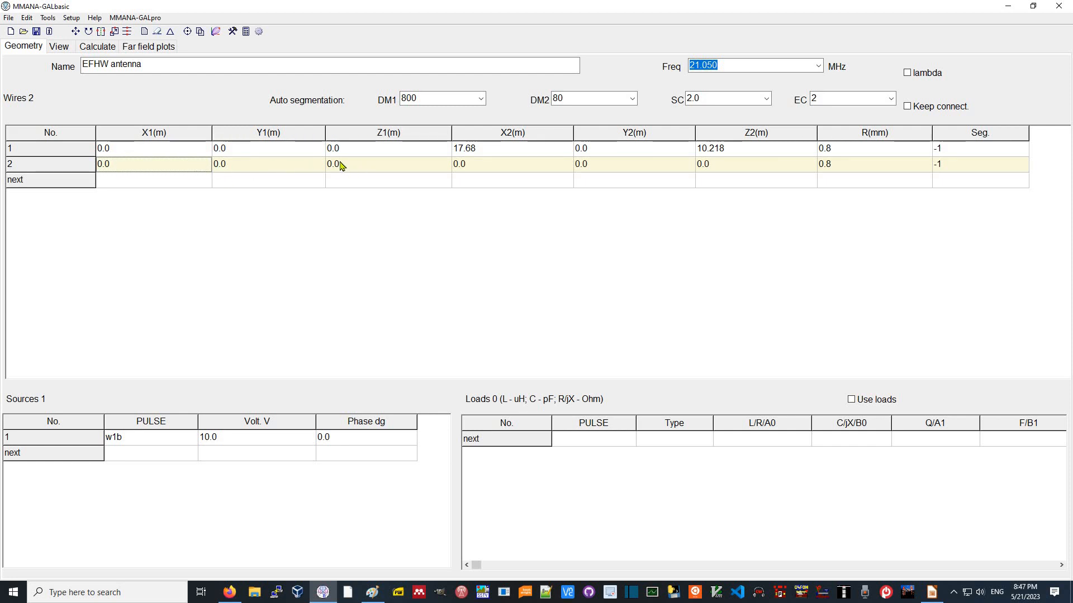
click(472, 166)
click(473, 164)
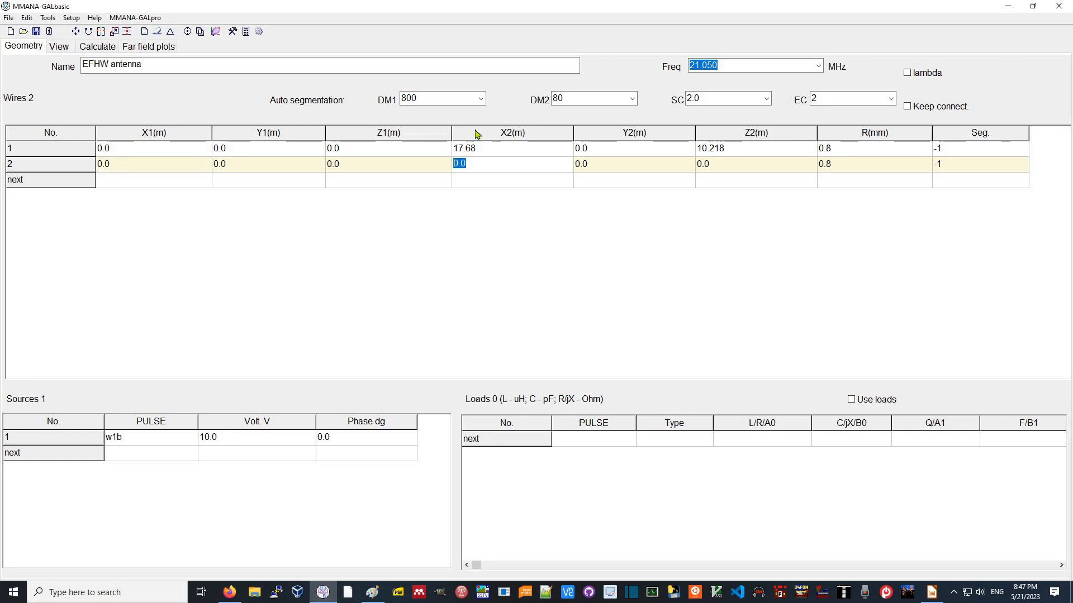
text(-2)
key(Return)
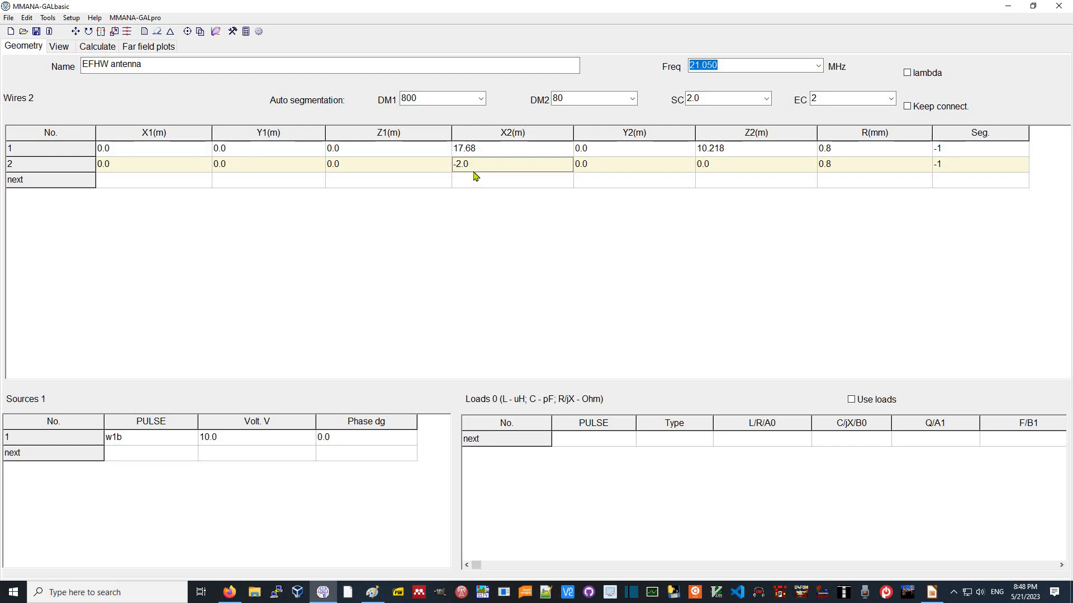
Inspect the added second wire in the 3D view and recalculate the antenna at 21.050 MHz
click(59, 47)
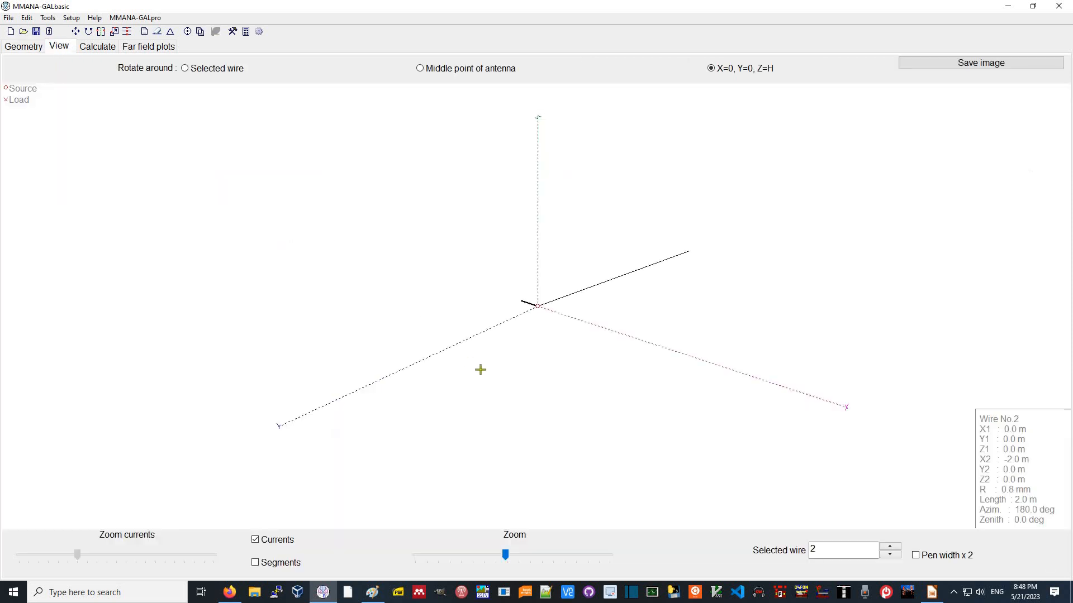
drag(477, 368, 498, 333)
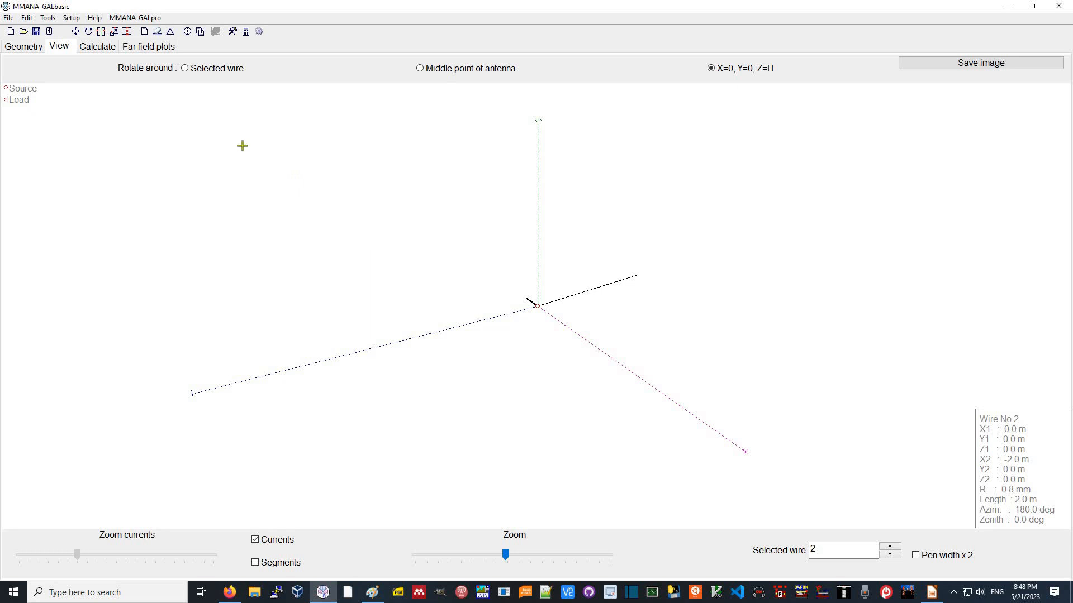
click(96, 48)
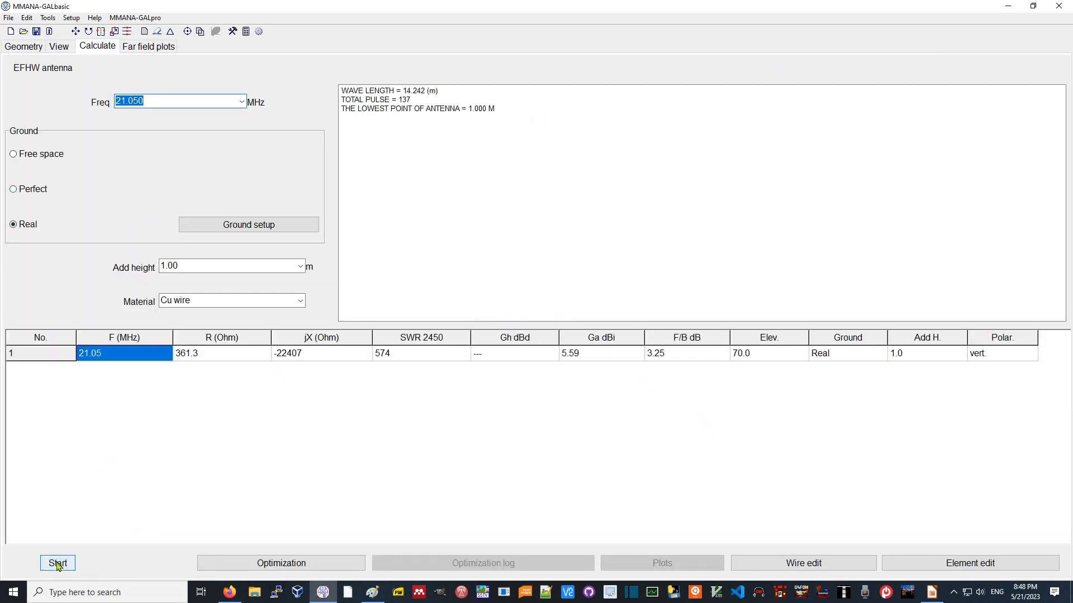
click(58, 563)
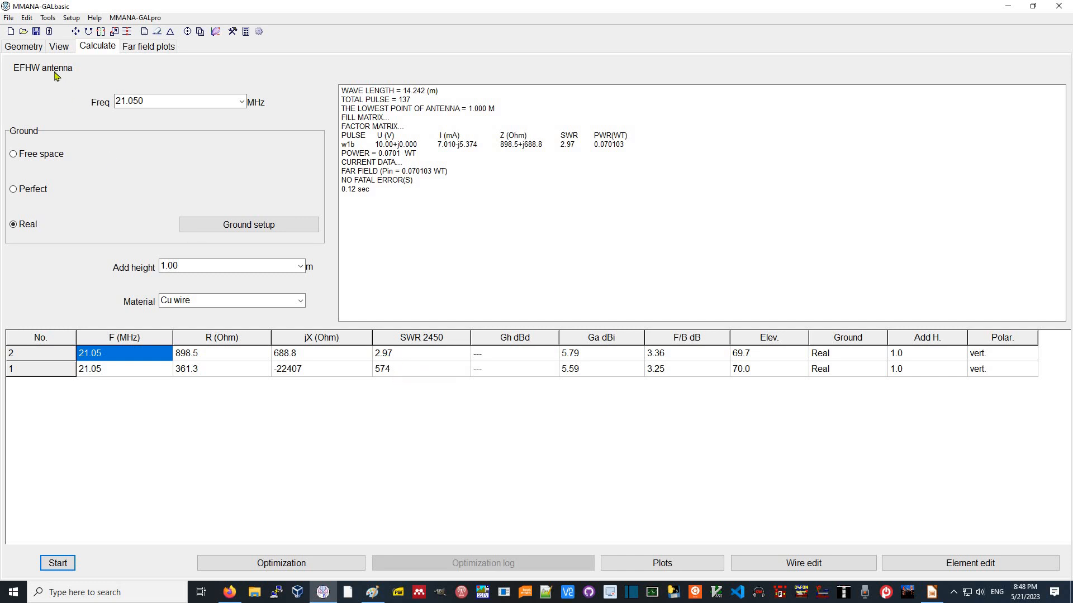
Review the antenna's currents in the 3D view, the geometry table and the calculated SWR
click(58, 47)
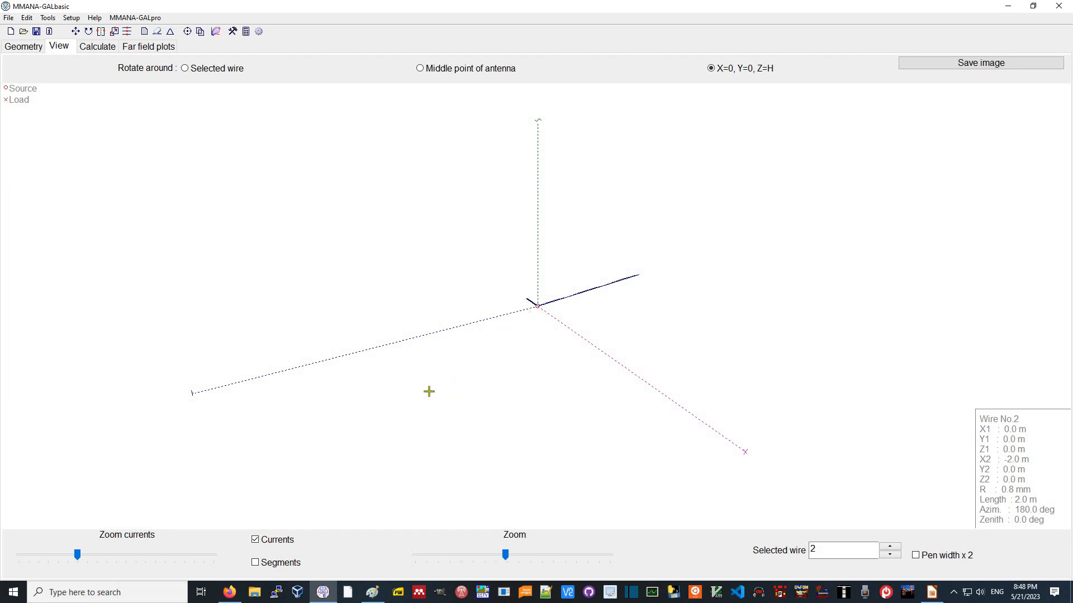
click(19, 53)
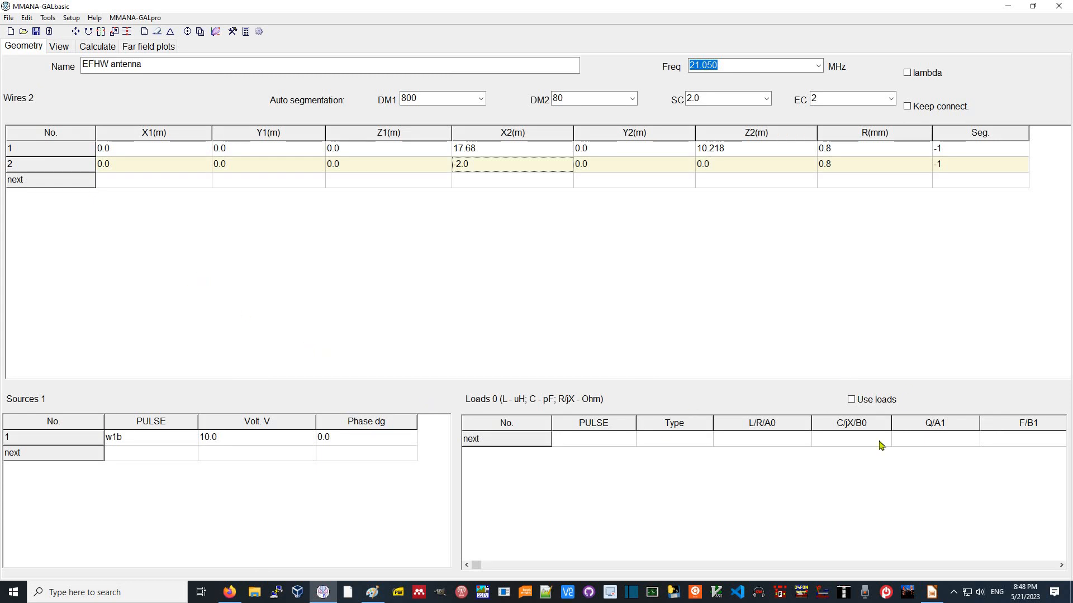
click(98, 48)
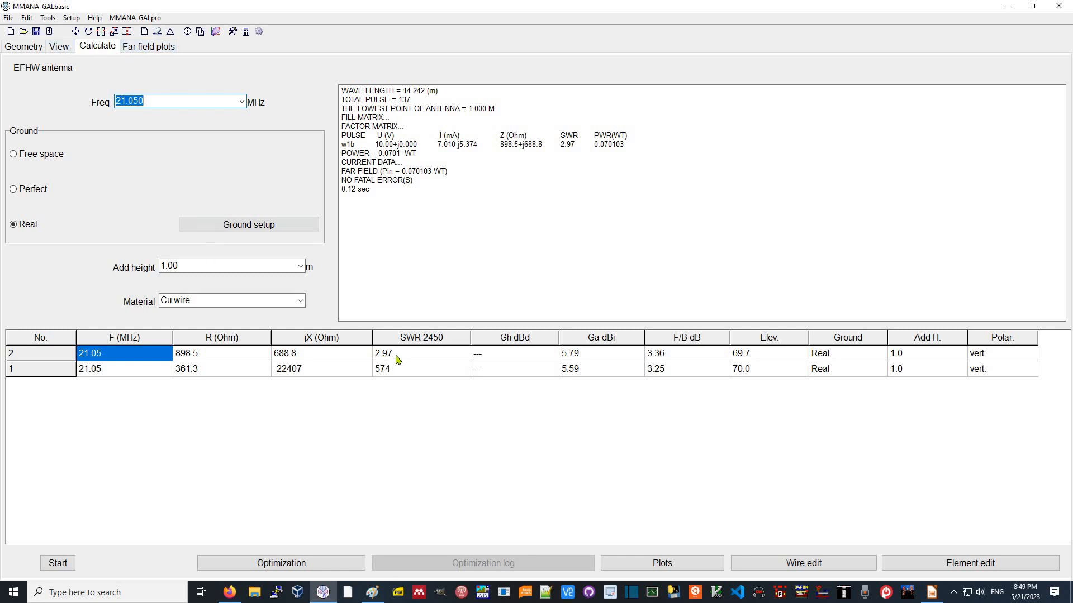
Set the optimization goals with SWR and Match at maximum weight and the Gain, F/B and jX weights at minimum
click(297, 565)
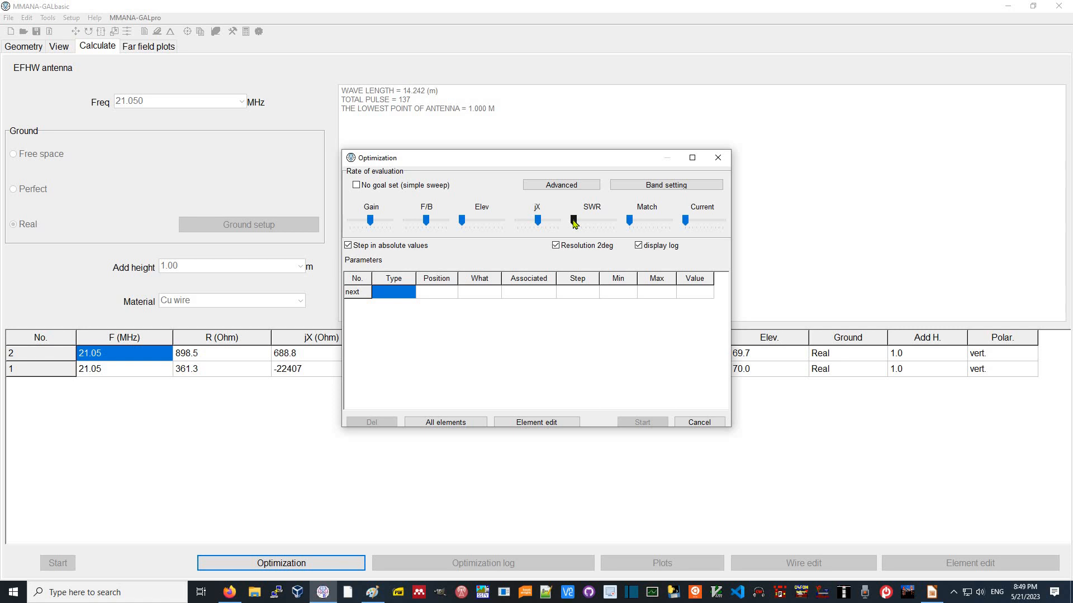
drag(574, 223, 686, 226)
mouse_move(535, 223)
mouse_down()
mouse_move(501, 224)
mouse_move(518, 224)
mouse_up()
drag(428, 224, 350, 224)
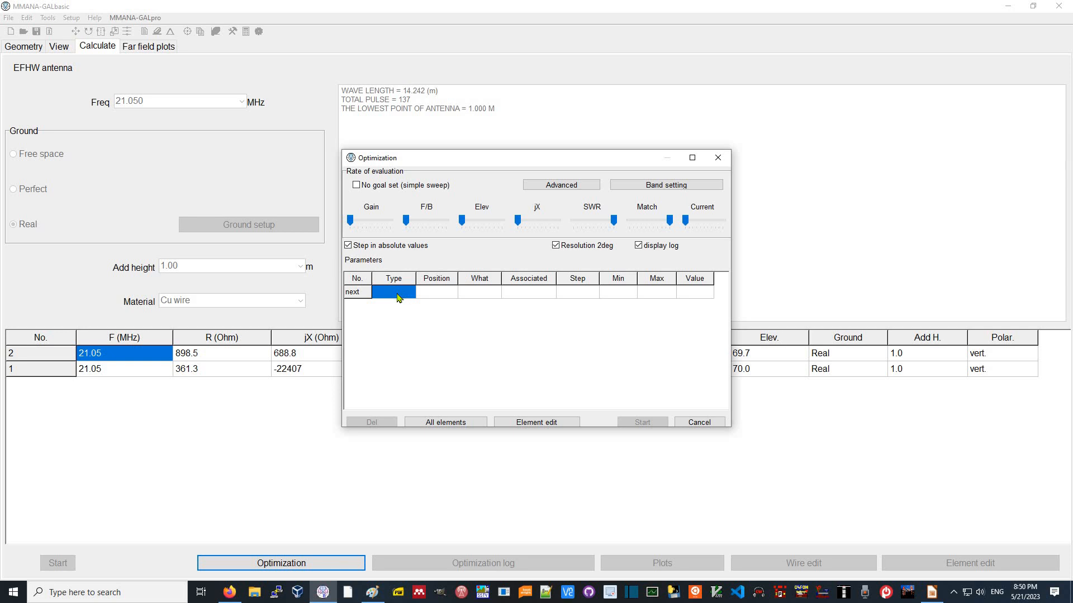
Add a Wire parameter to the optimization that varies X2 of wire 2
click(398, 297)
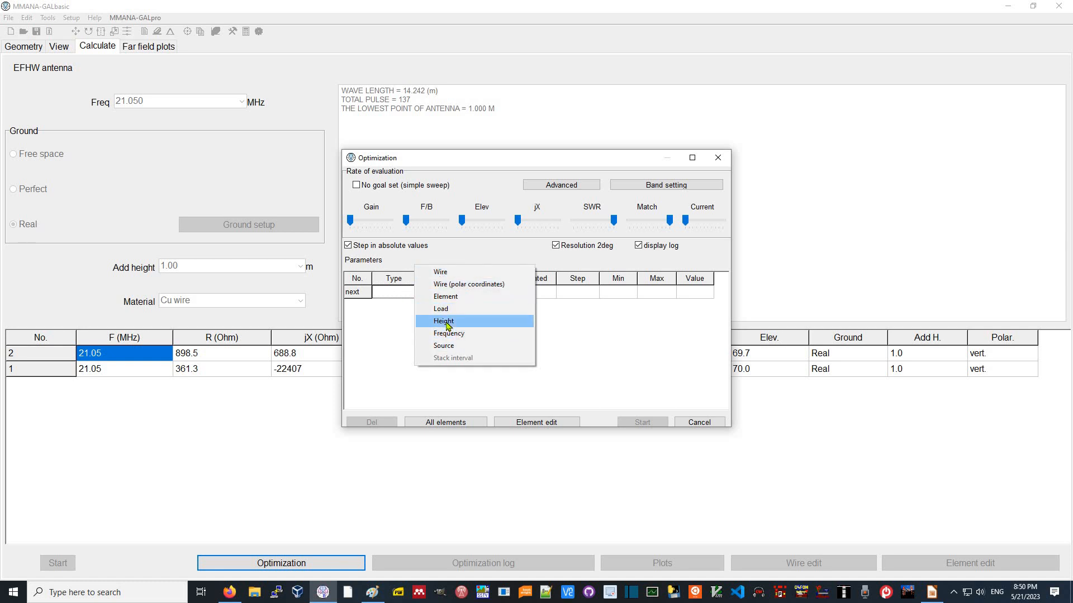
click(449, 277)
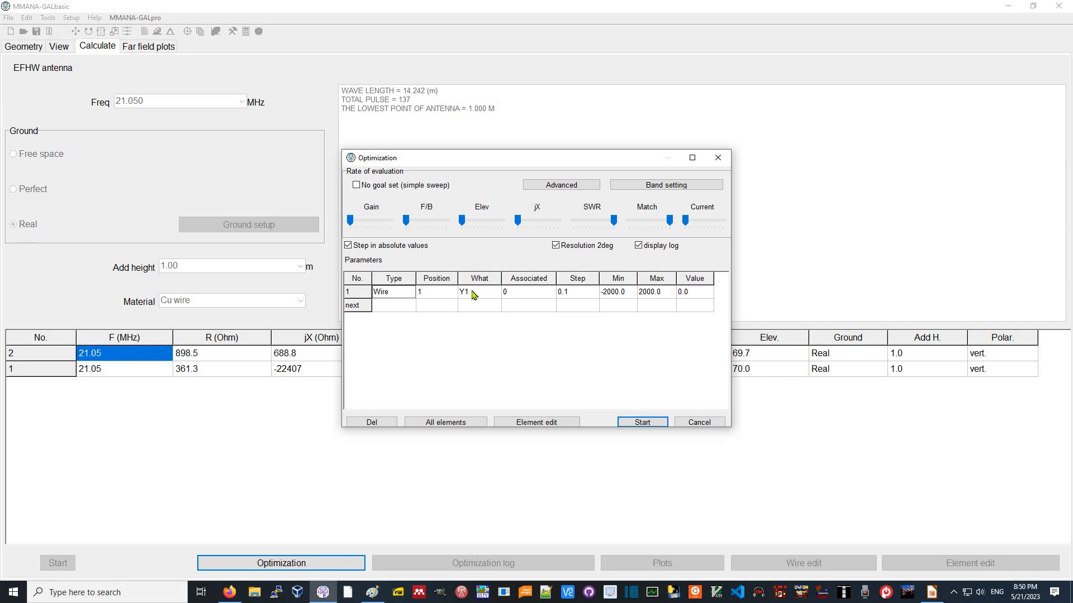
click(426, 296)
click(426, 293)
key(BackSpace)
key(Return)
click(465, 294)
click(465, 293)
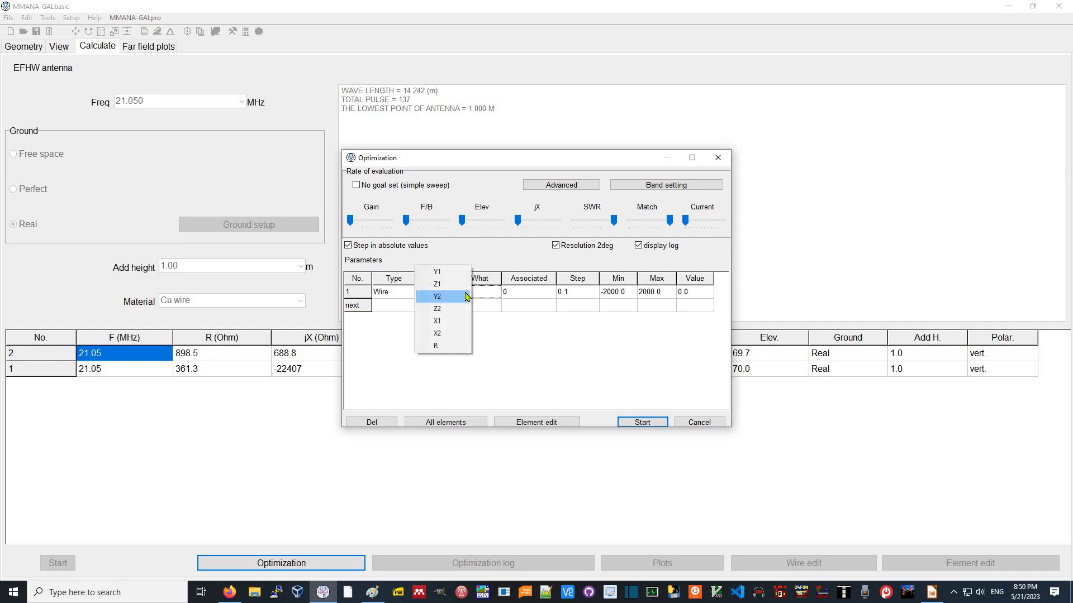
click(465, 293)
click(474, 296)
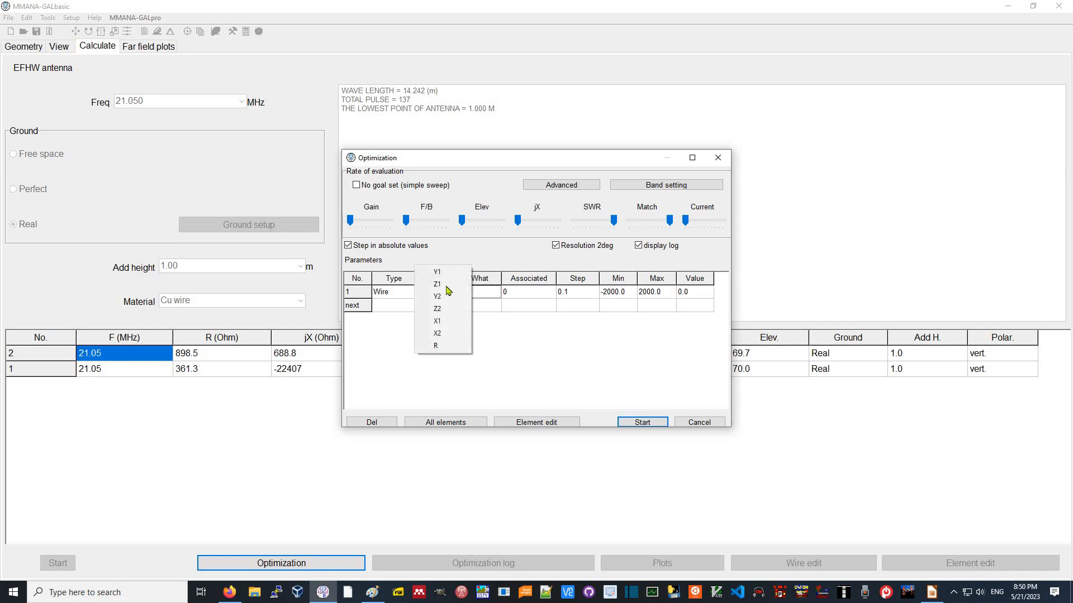
click(450, 335)
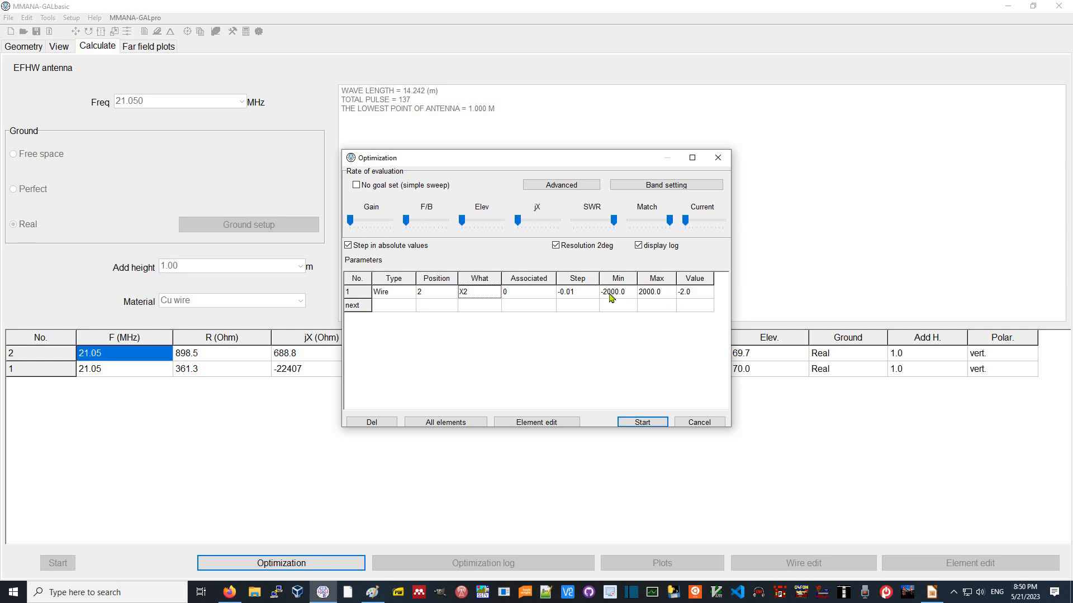
Limit the wire 2 X2 optimization parameter to a minimum of -50 and a maximum of 0
click(655, 295)
click(653, 292)
text(0)
click(616, 295)
click(615, 291)
text(-50)
key(Return)
click(579, 295)
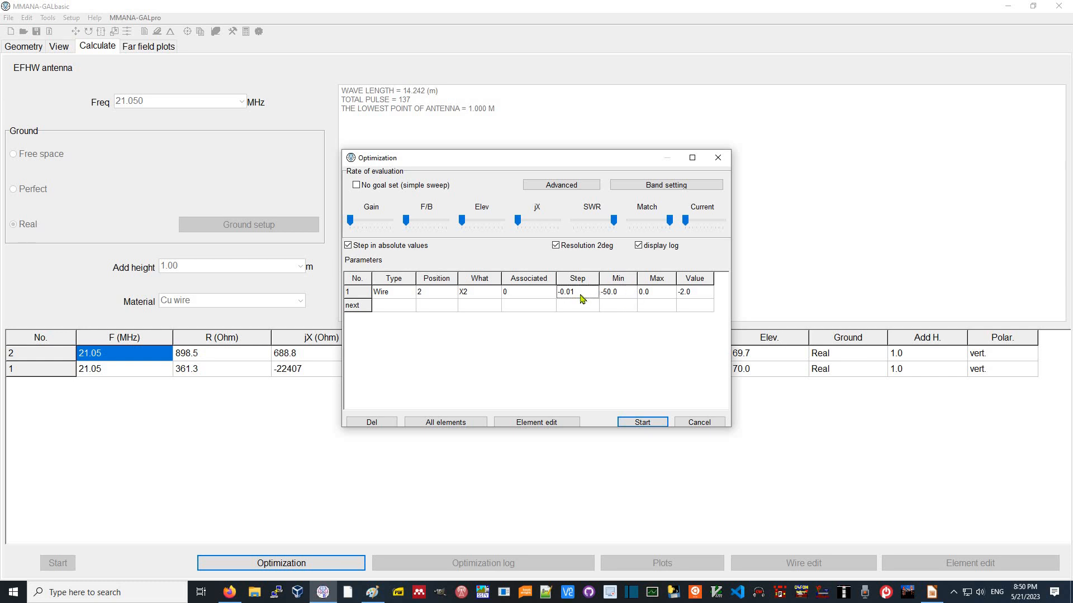
Run the optimization without saving its log and check wire 2's optimized end point in the geometry table
click(643, 420)
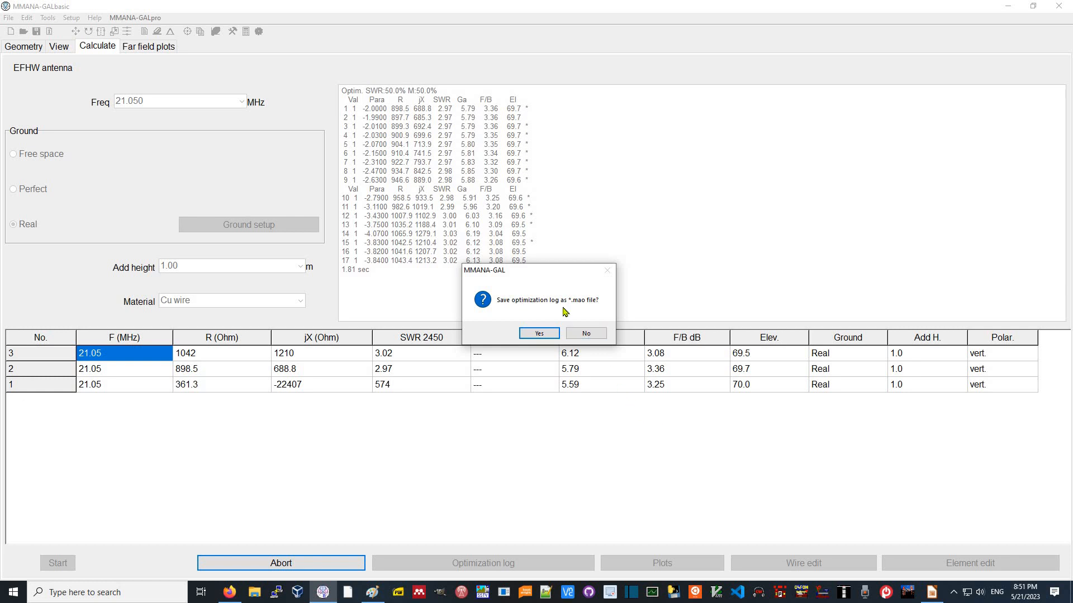
click(592, 335)
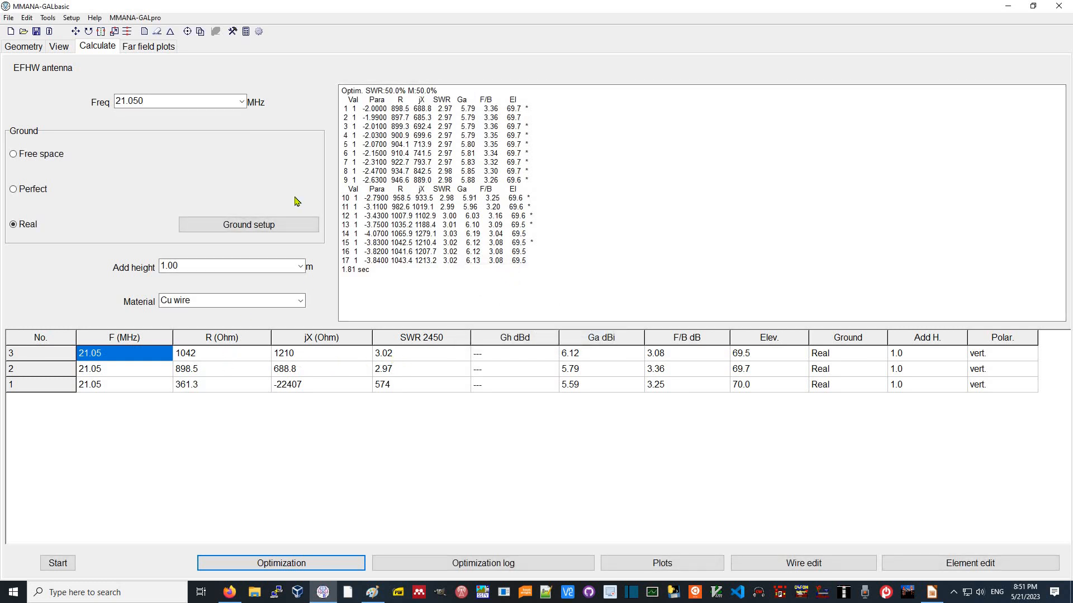
click(23, 47)
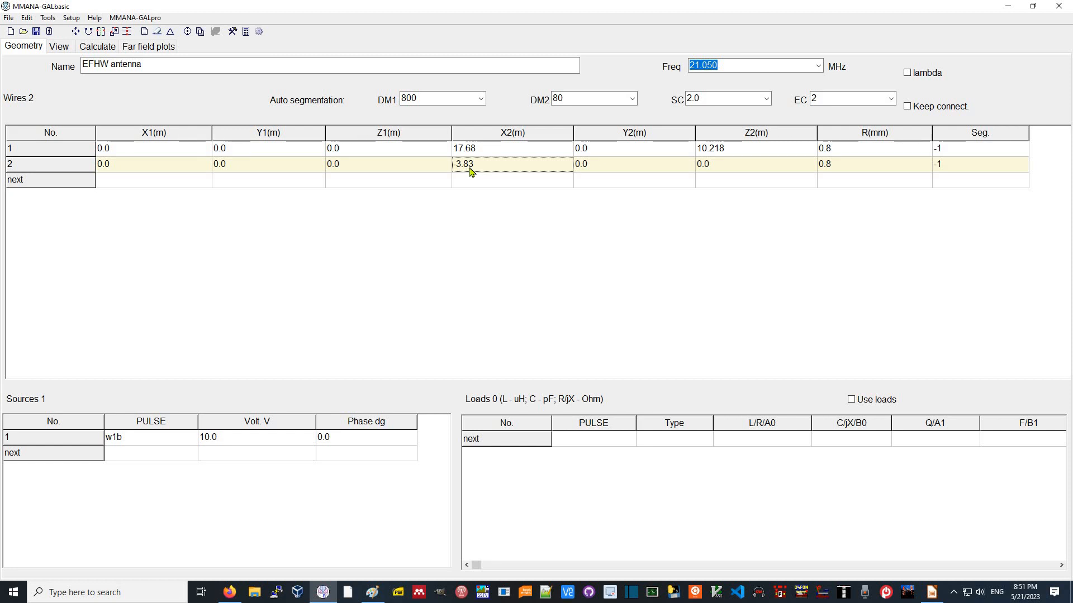
Reopen the optimization setup and add two more Wire parameters below the existing wire 2 entry
click(97, 47)
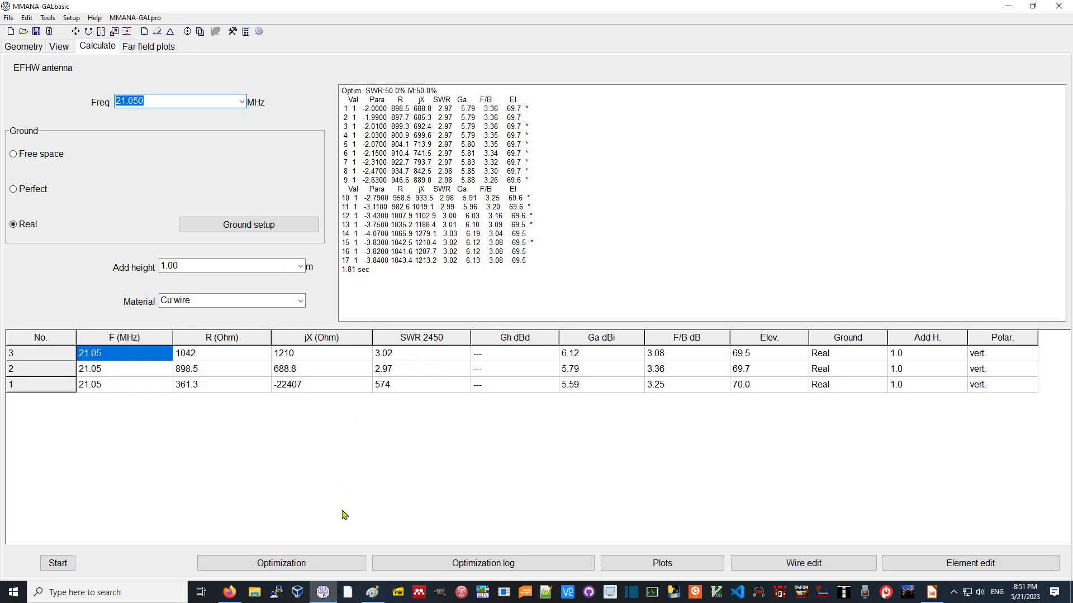
click(333, 568)
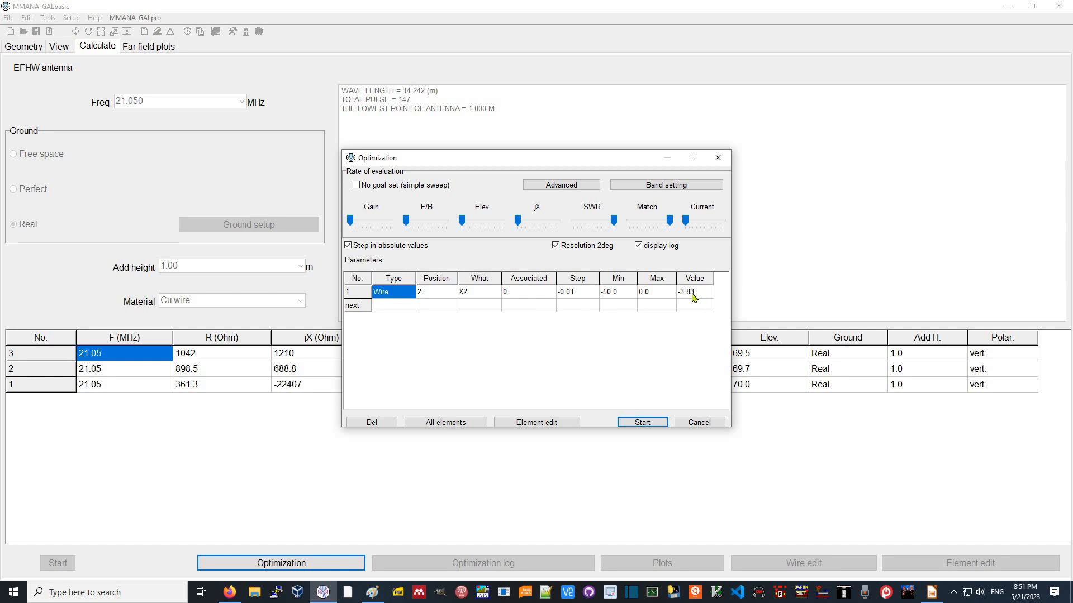
click(389, 310)
click(391, 308)
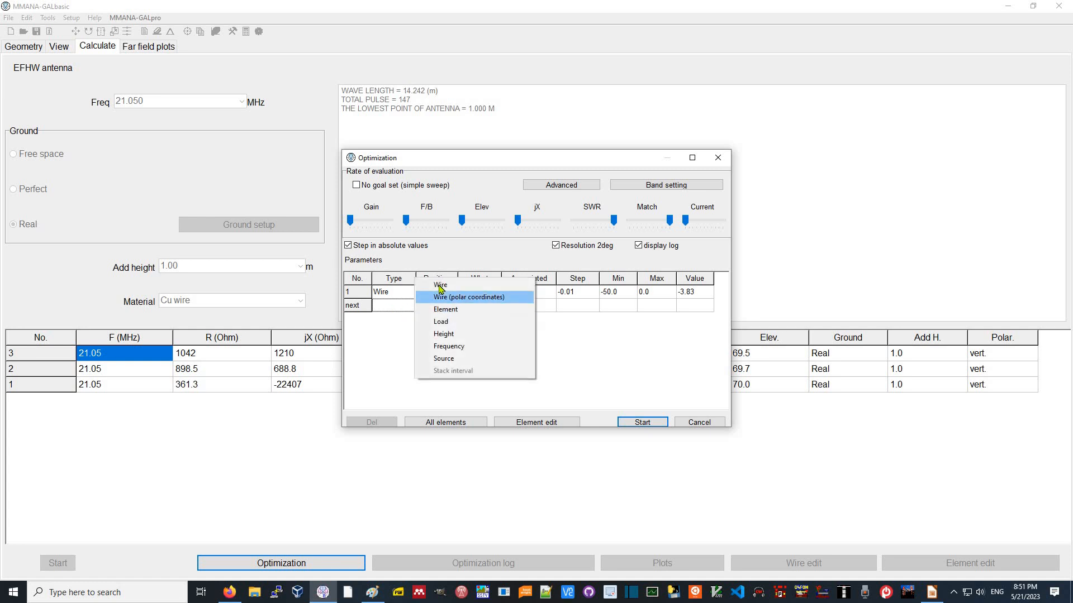
click(440, 286)
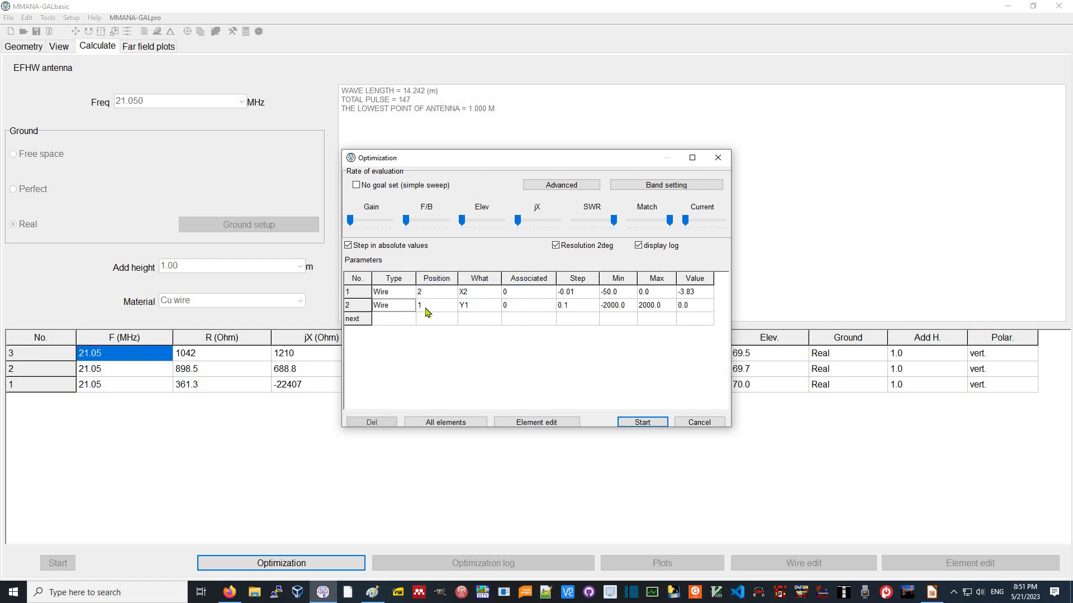
click(398, 318)
click(397, 318)
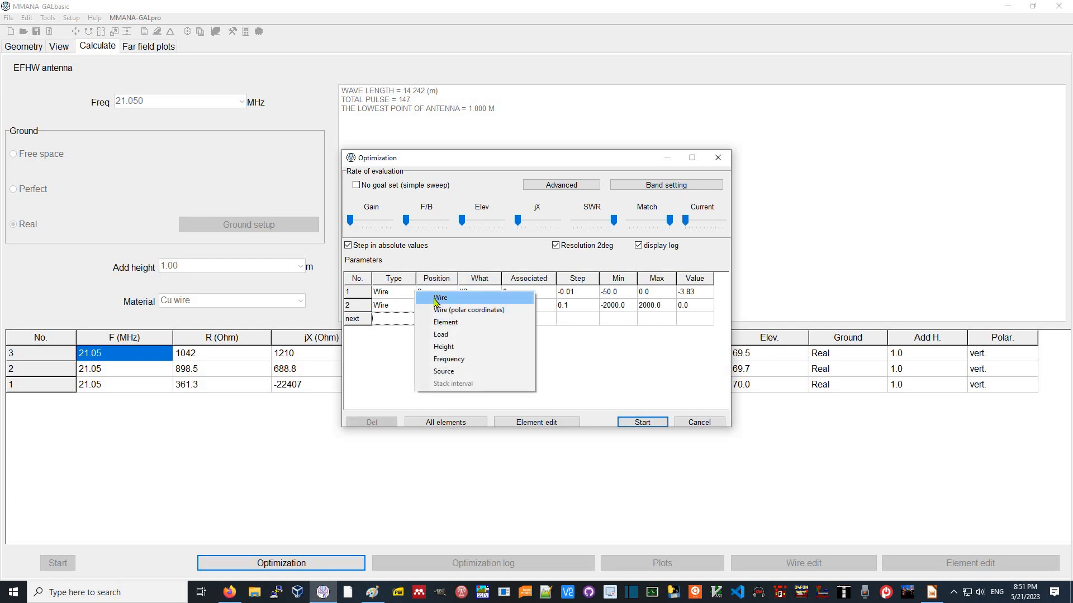
click(430, 301)
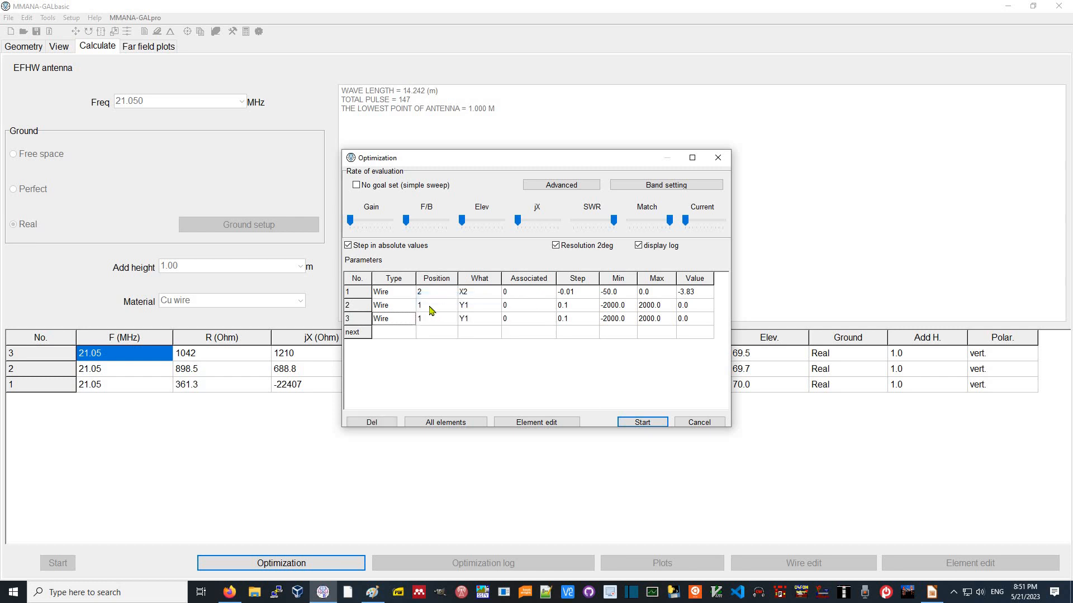
Make the two added wire 1 optimization parameters vary X2 and Z2
click(468, 311)
click(468, 311)
click(461, 336)
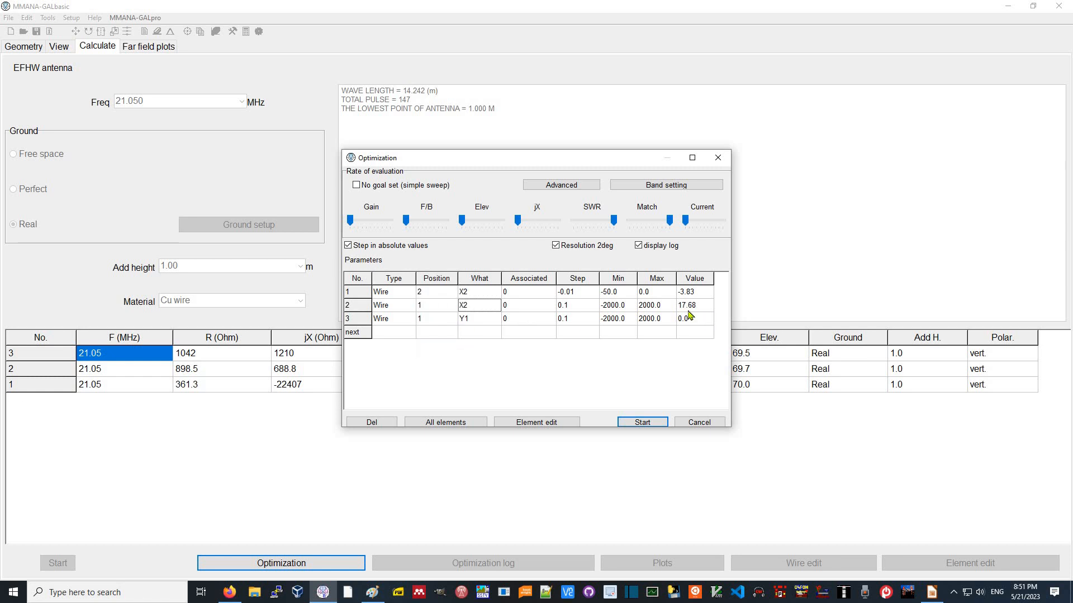
click(479, 323)
click(478, 322)
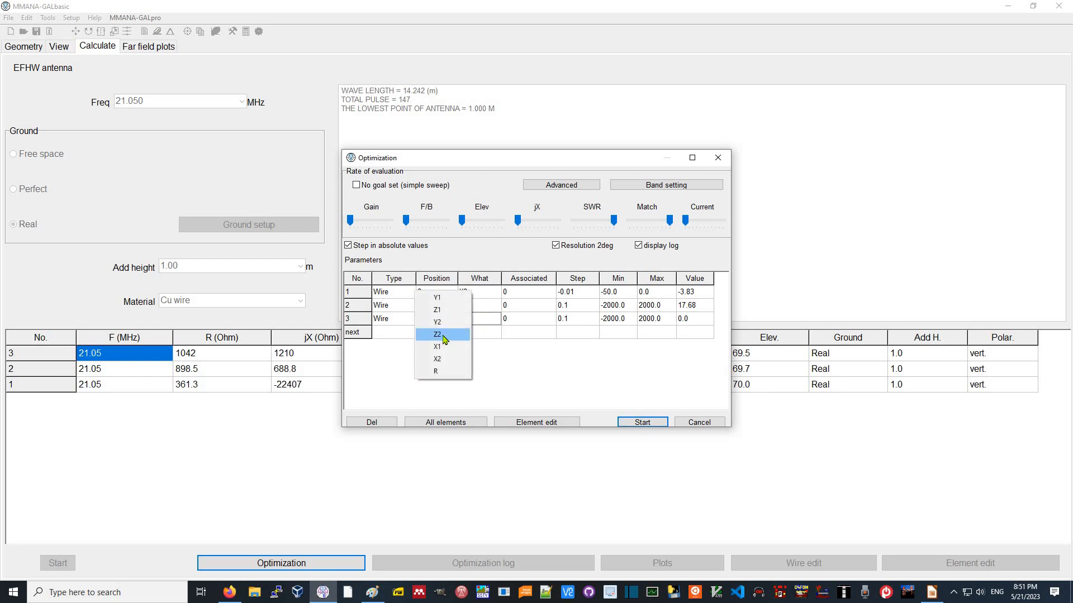
click(443, 336)
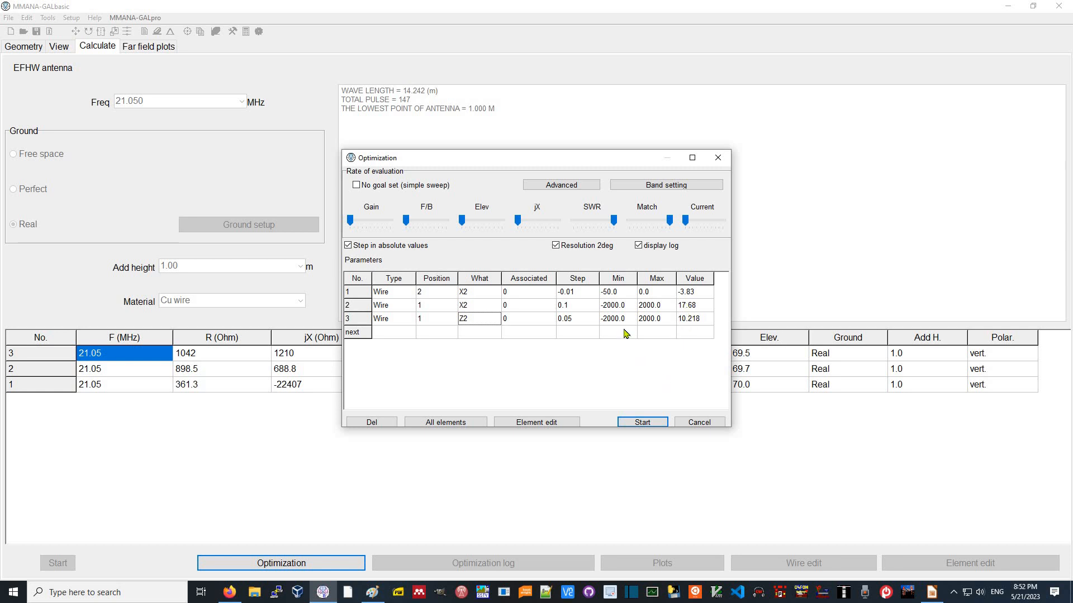
Set the maximum of wire 1's X2 and Z2 optimization parameters to 50
click(650, 308)
click(648, 306)
text(50)
click(654, 319)
click(655, 307)
click(654, 305)
text(50)
key(Return)
click(653, 320)
click(651, 319)
text(50)
key(Return)
Set the minimum of wire 1's X2 and Z2 optimization parameters to 0
click(619, 305)
click(619, 305)
text(0)
key(Return)
double_click(619, 318)
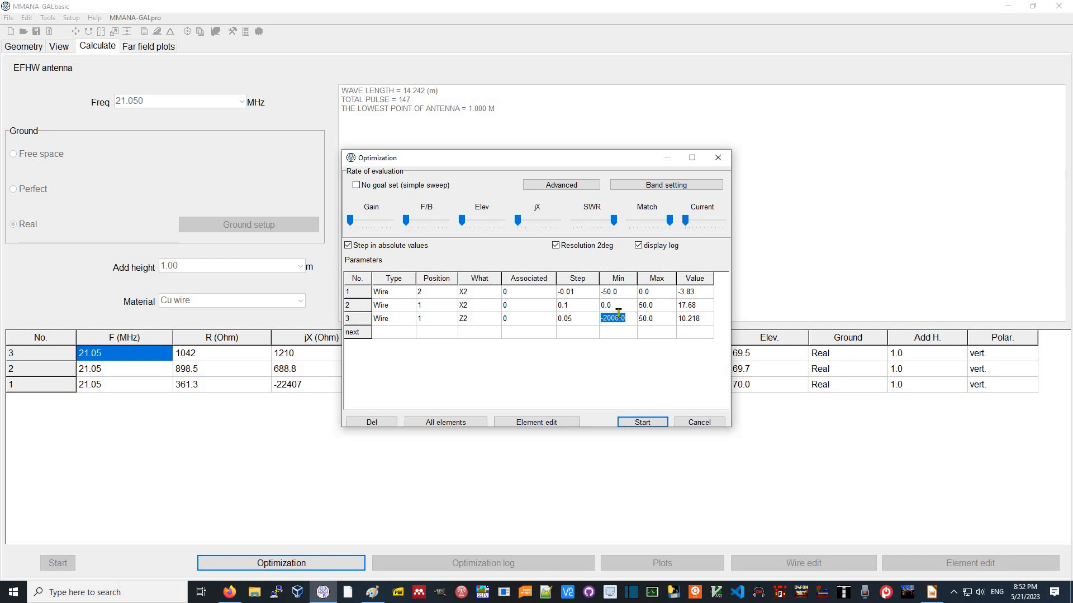
text(0)
key(Return)
Run the optimization over the three wire parameters, answer the log-saving prompt and recalculate the antenna
click(642, 423)
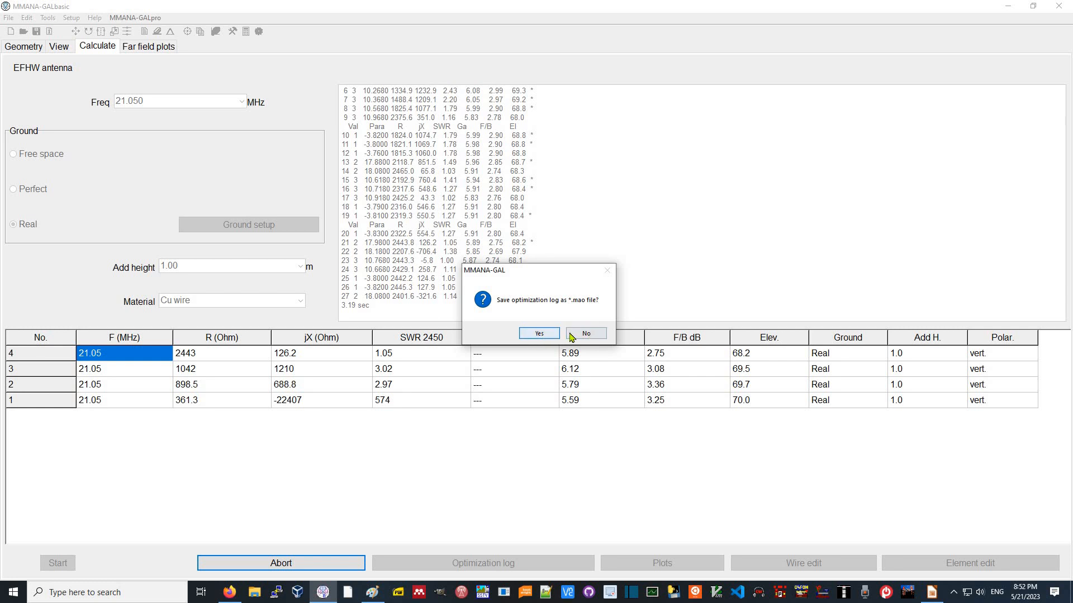
click(549, 333)
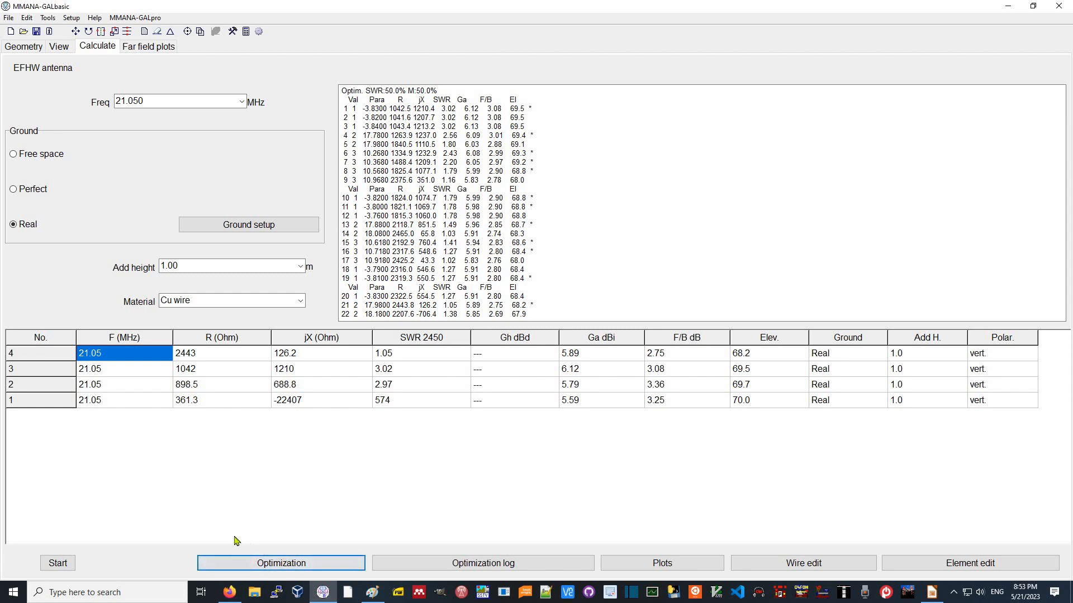
click(58, 563)
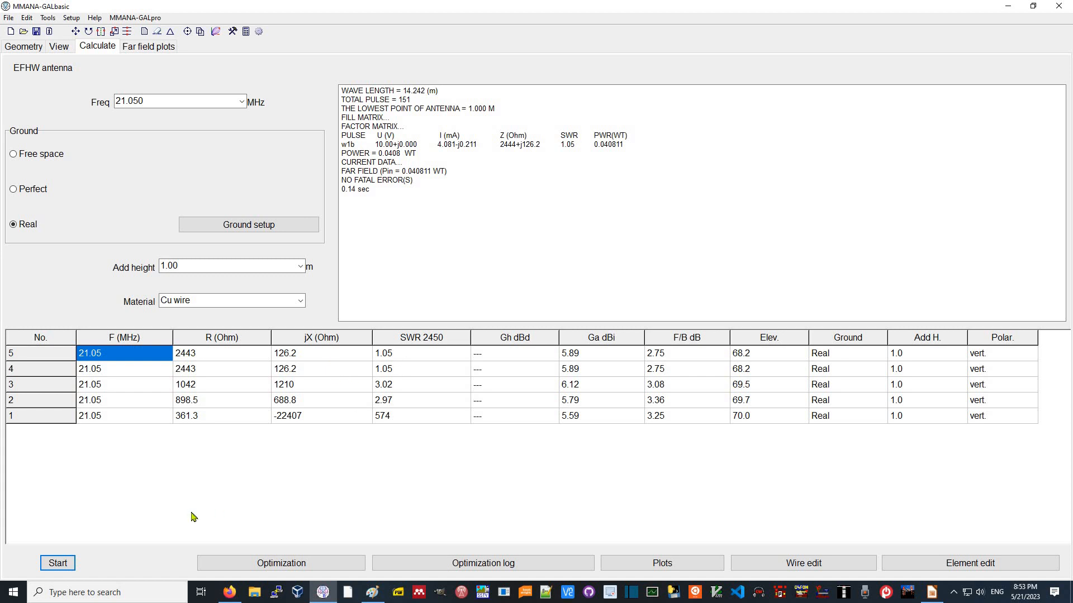
Compare the optimized wire ends in the geometry table with the dimensions on the antenna sketch in Paint
click(24, 48)
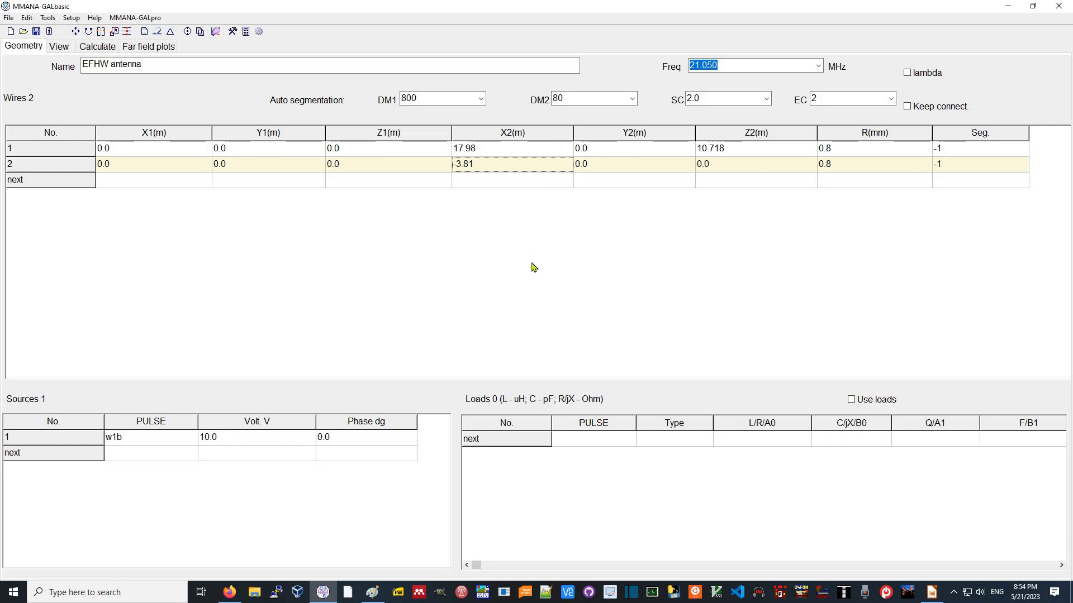
click(372, 593)
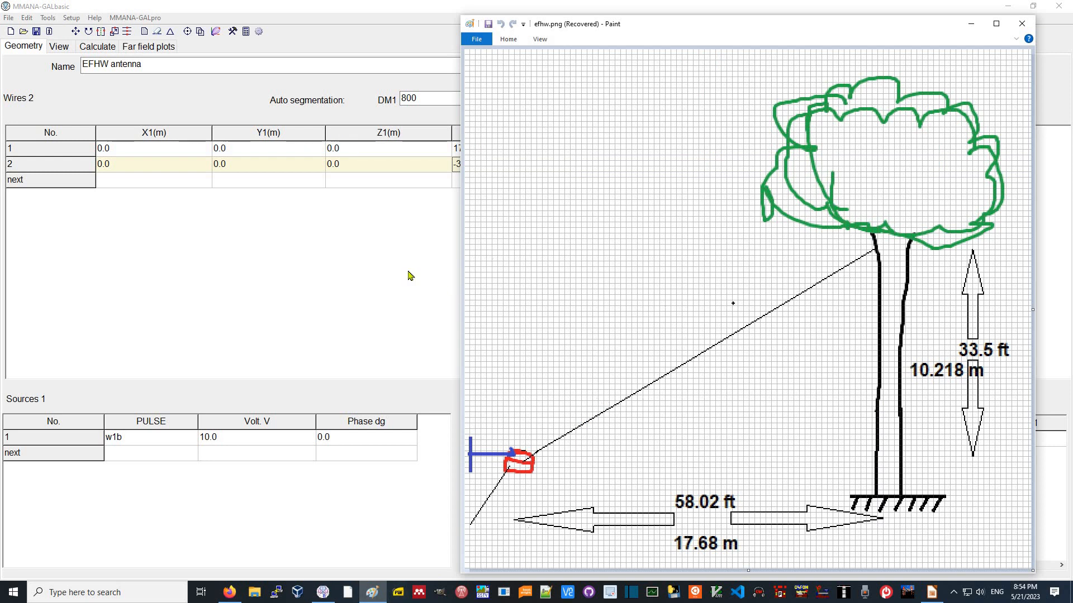
click(384, 275)
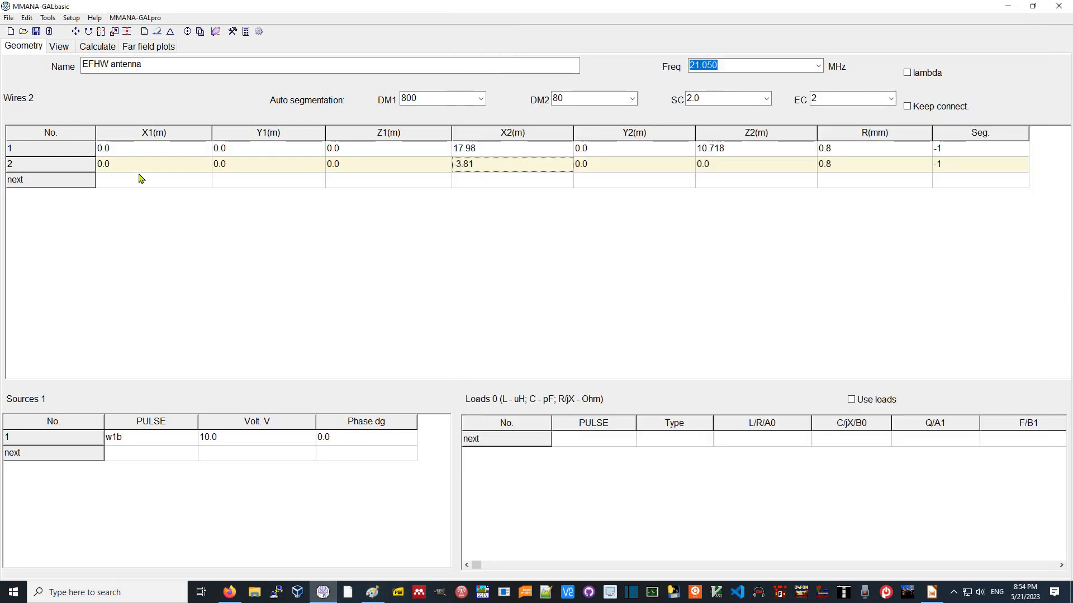
Inspect the optimized sloper and counterpoise in the 3D antenna view and recheck their end points in the geometry table
click(59, 48)
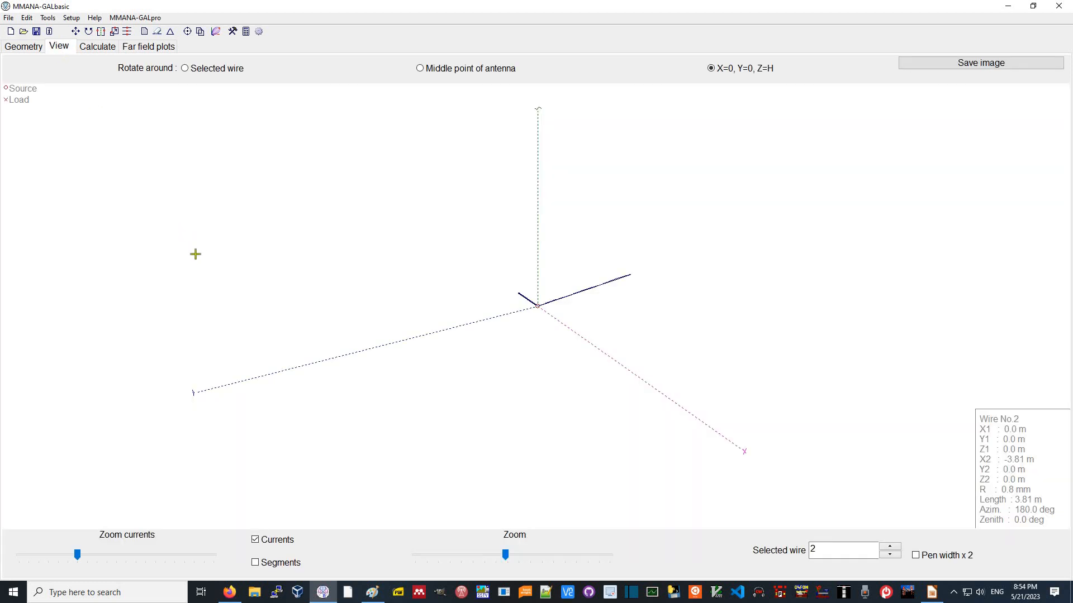
drag(184, 266, 548, 335)
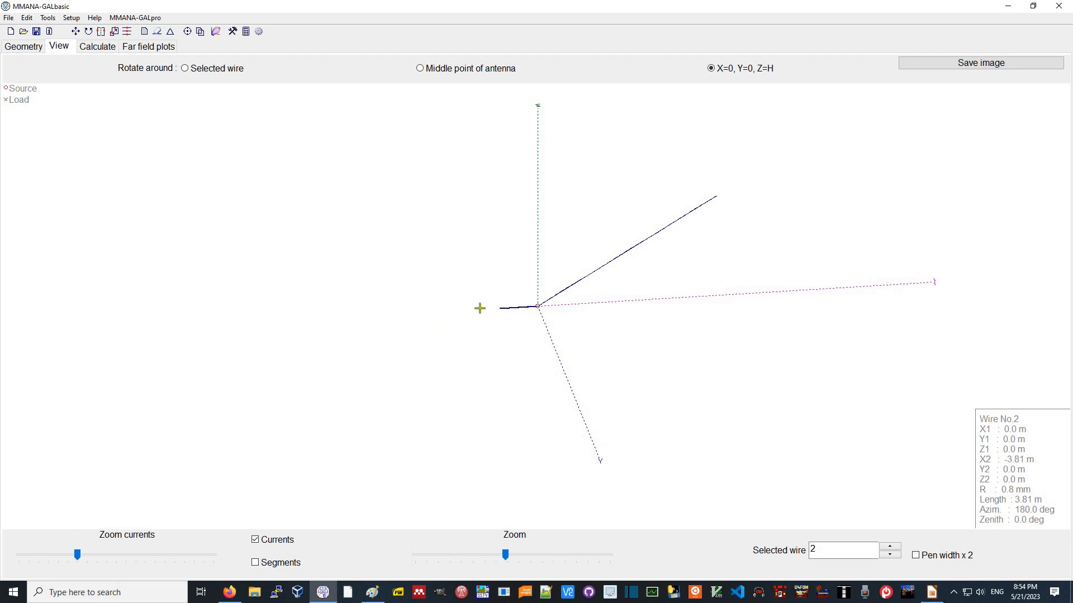
drag(453, 345, 268, 190)
click(25, 48)
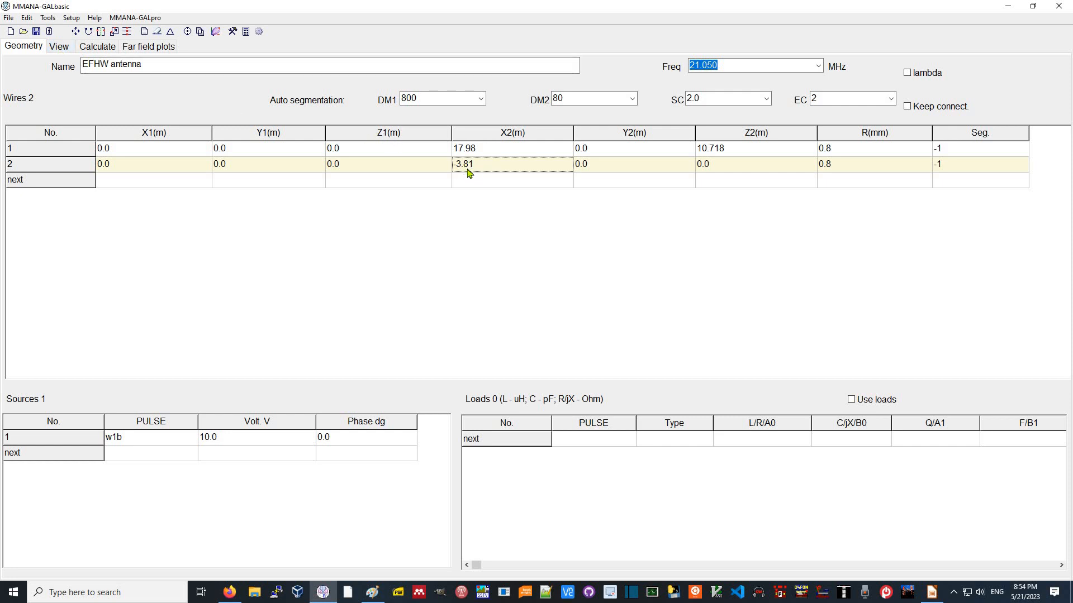
Generate the 3D far-field radiation pattern at the preset angular step, examine its lobes from several sides and close it
click(104, 50)
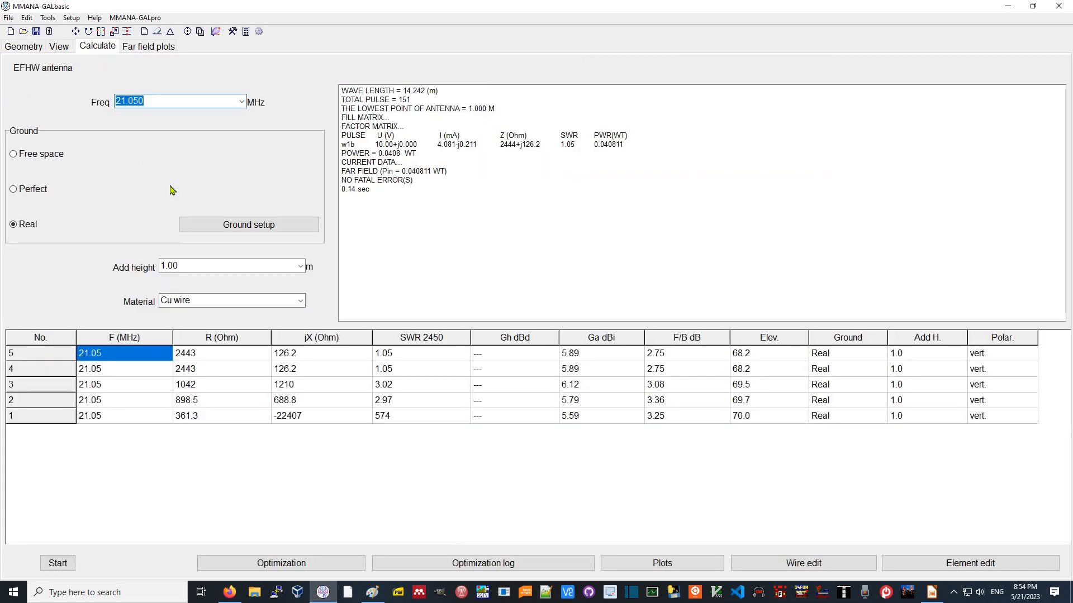
click(150, 49)
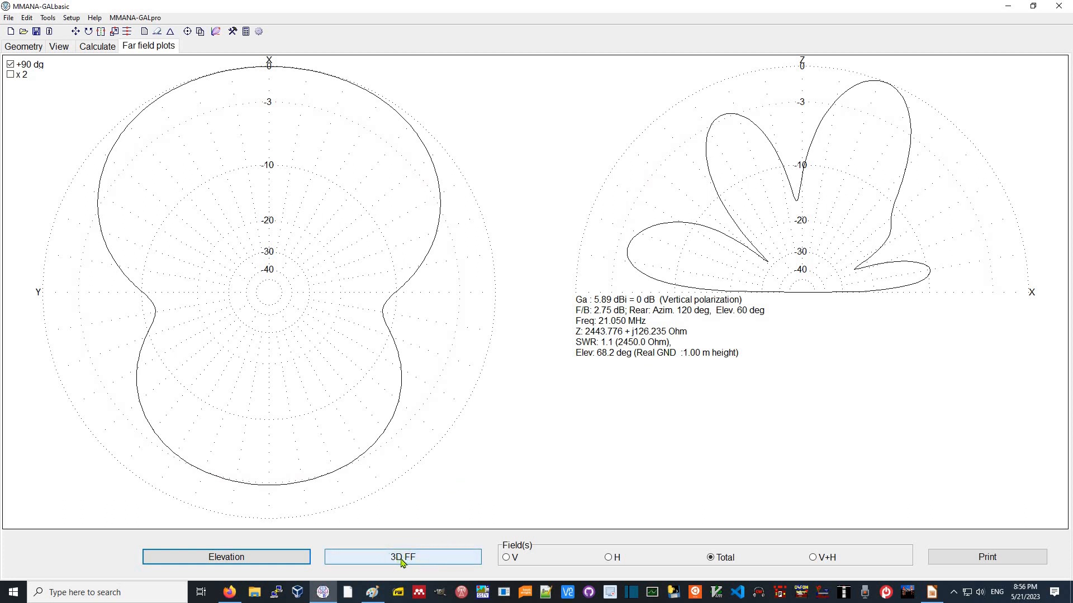
click(422, 559)
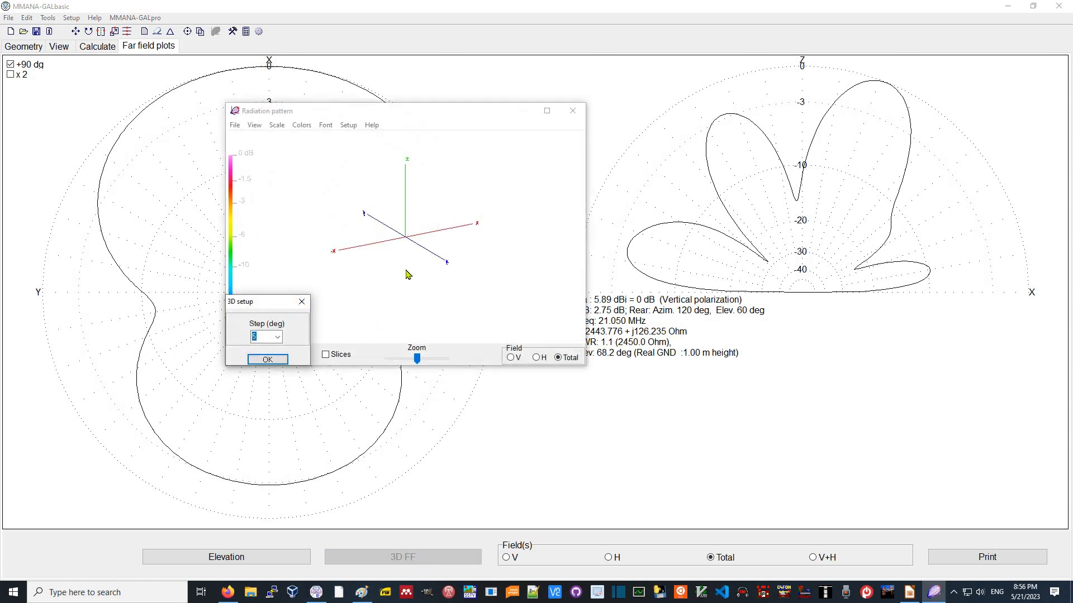
click(267, 360)
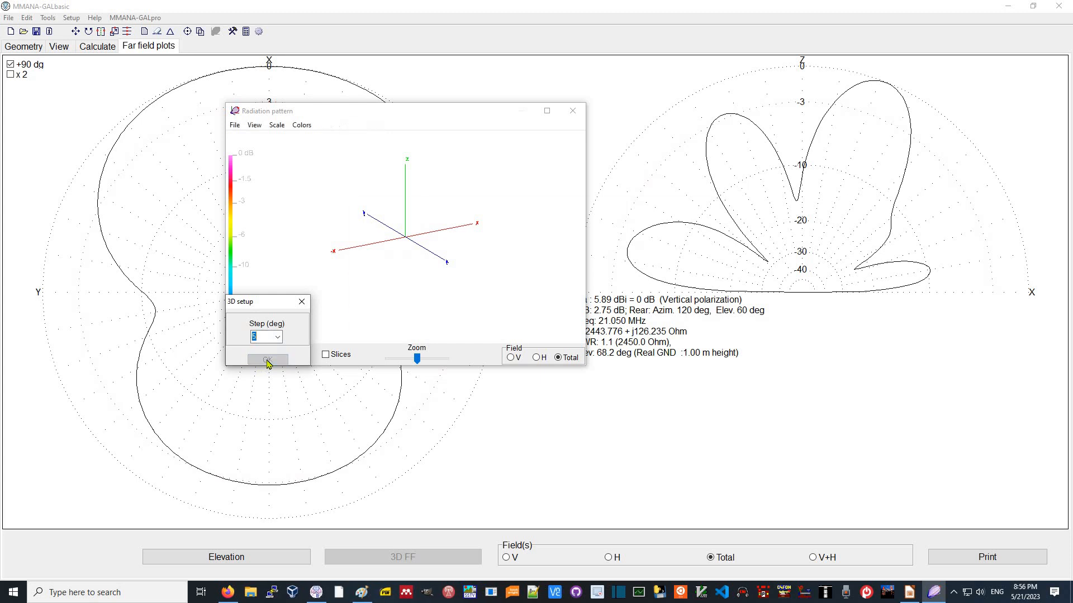
drag(409, 287, 448, 211)
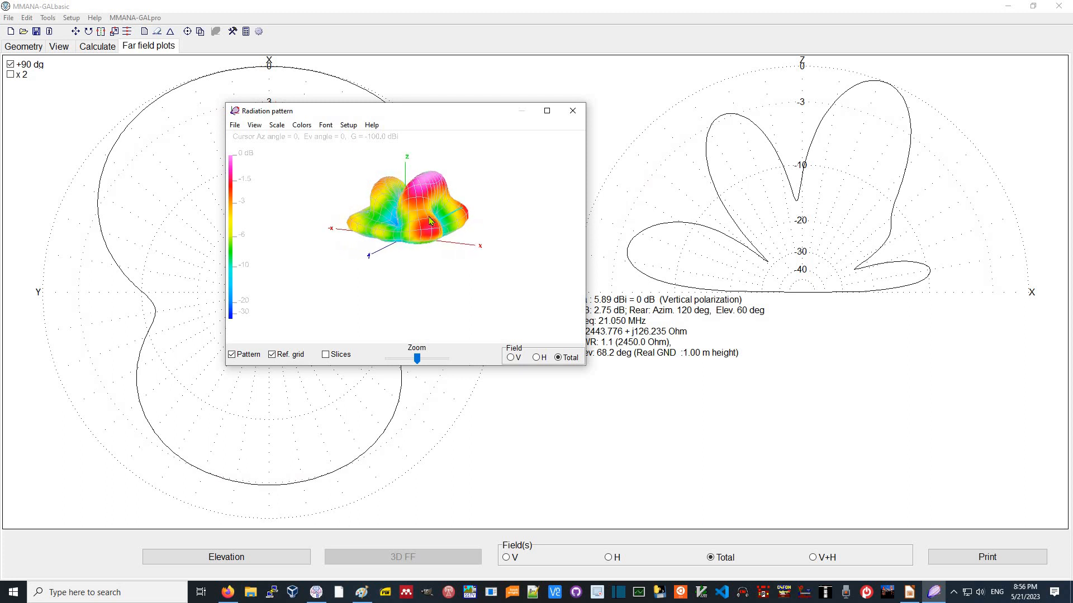
drag(431, 219, 434, 229)
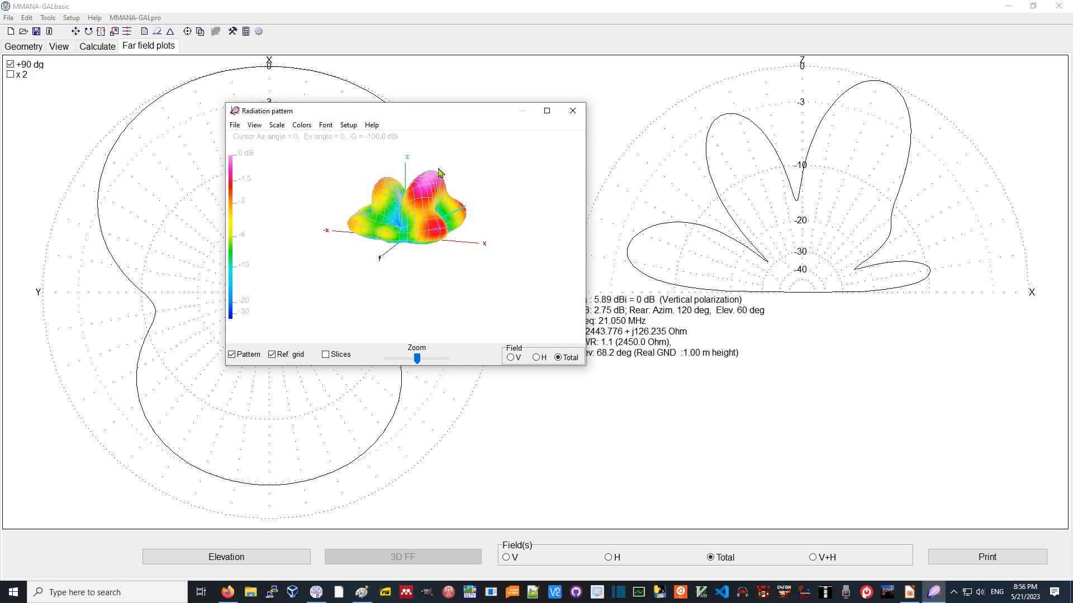
drag(389, 239, 352, 229)
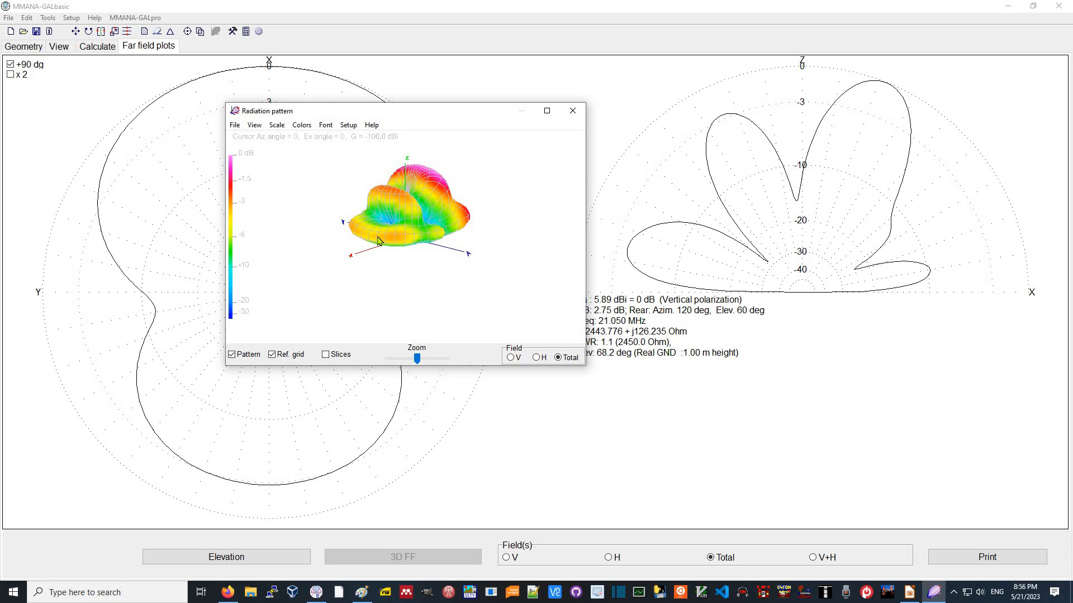
drag(377, 240, 466, 223)
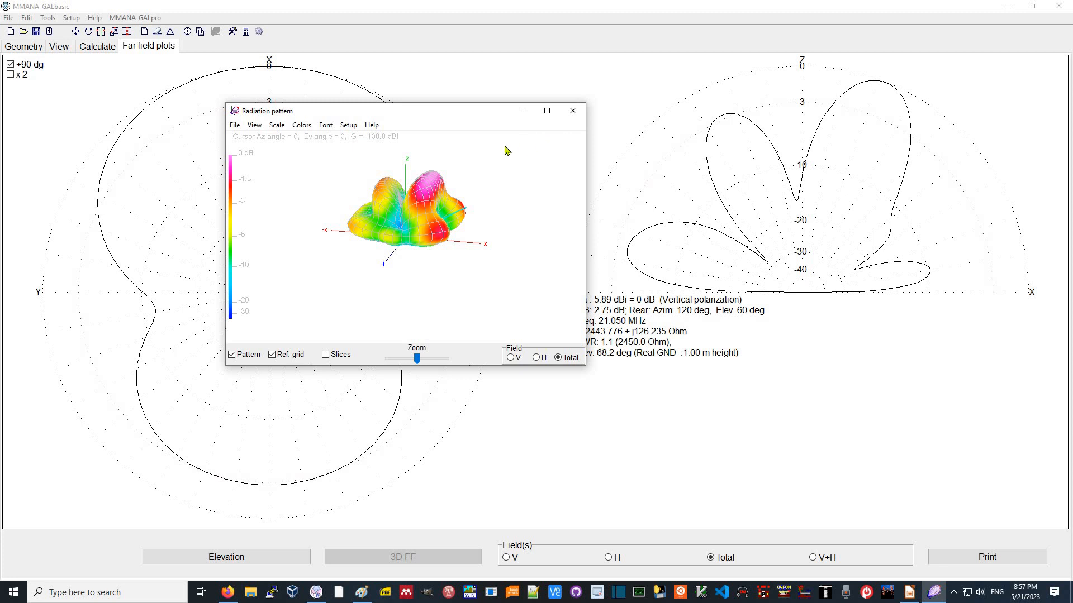
click(574, 117)
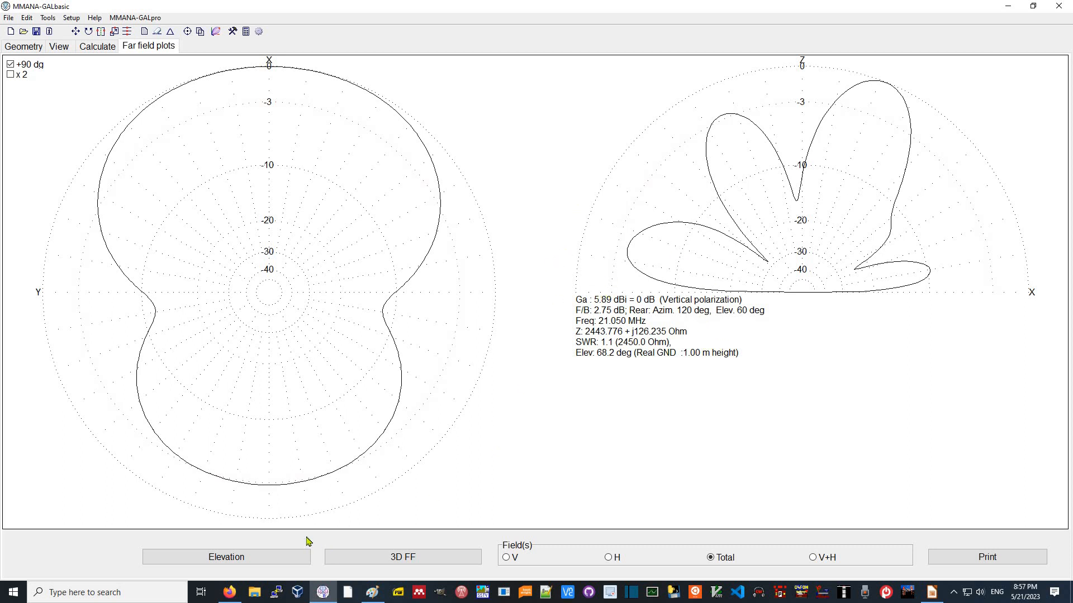
Plot the azimuth far field for a 5-degree elevation angle and read the gain in several directions around it
click(236, 557)
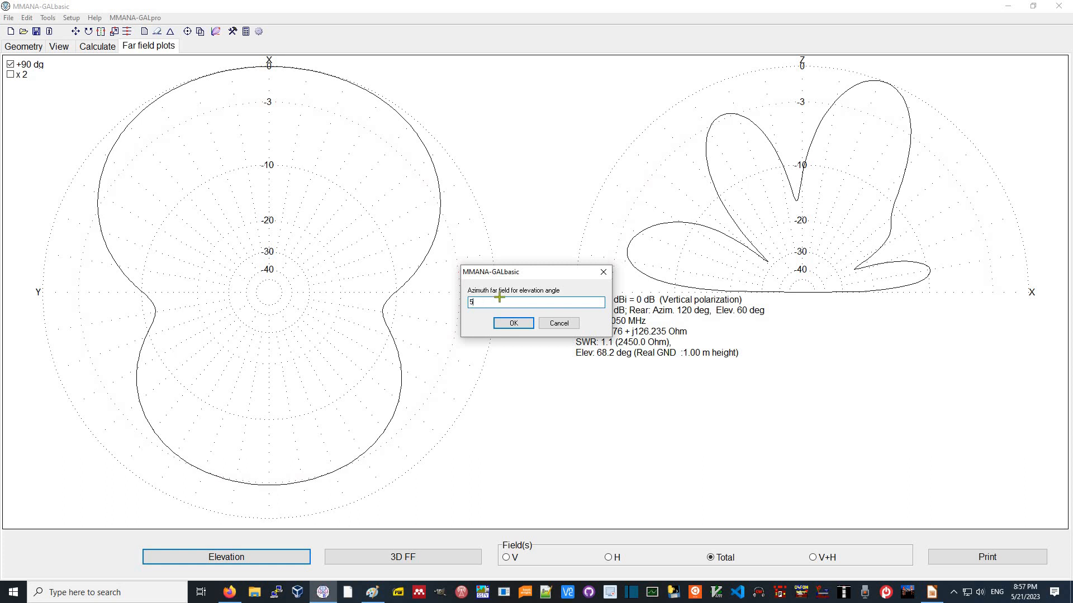
key(Return)
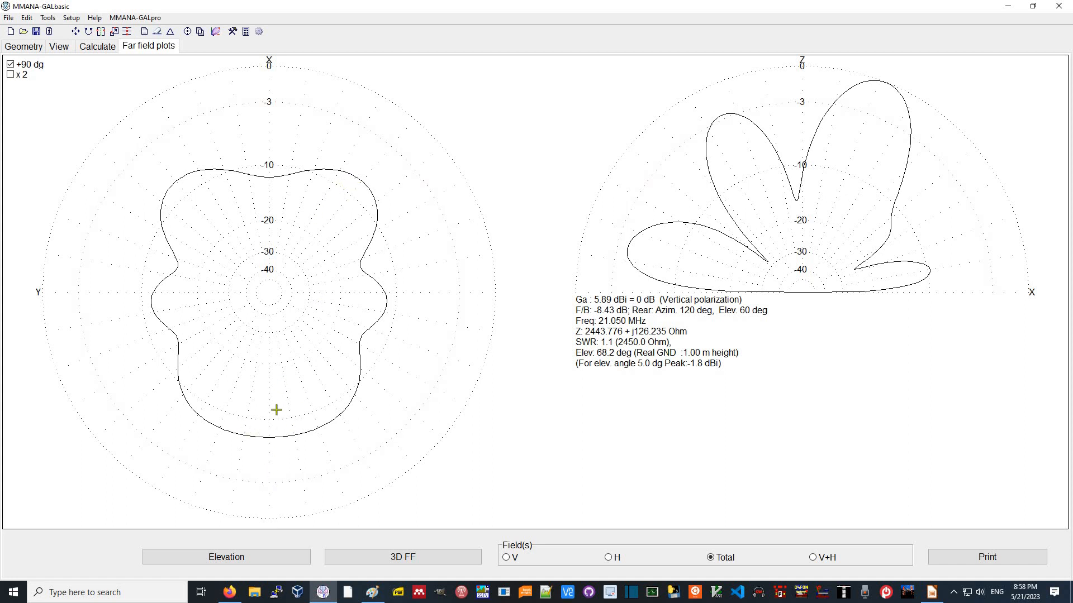
click(269, 426)
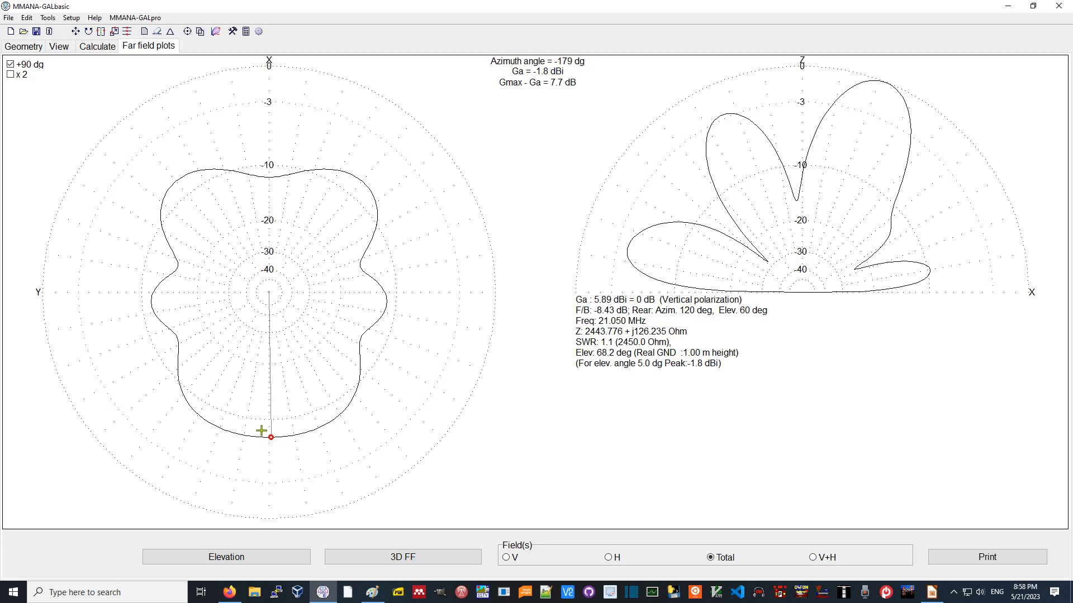
drag(262, 431, 272, 433)
mouse_move(281, 420)
mouse_down()
mouse_move(280, 431)
mouse_move(271, 425)
mouse_up()
click(325, 298)
click(325, 297)
mouse_move(327, 294)
mouse_down()
mouse_move(344, 204)
mouse_move(268, 186)
mouse_move(266, 167)
mouse_up()
click(214, 184)
click(188, 191)
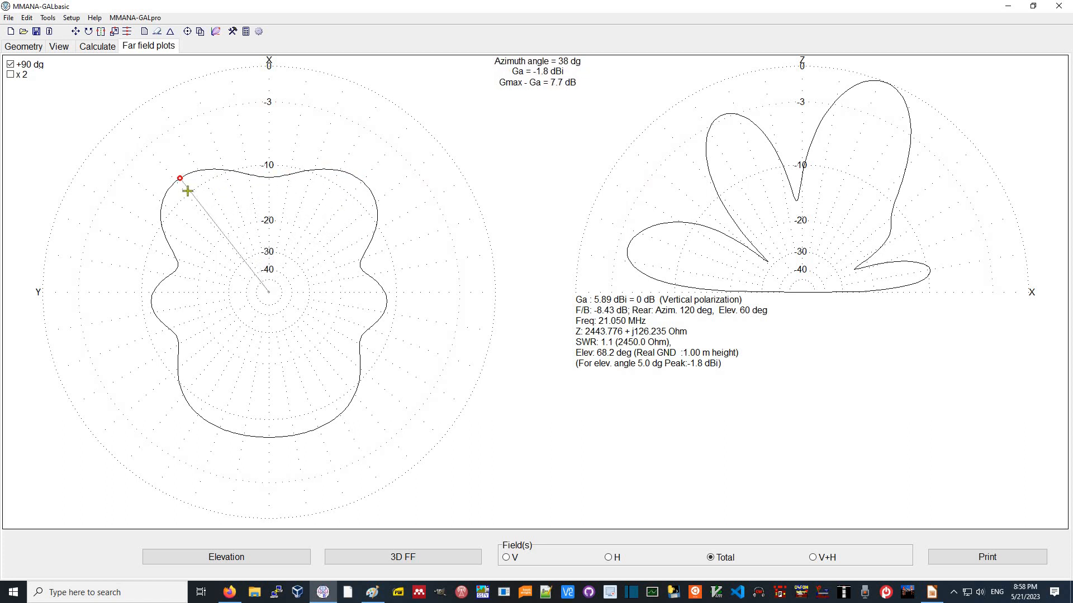
mouse_move(251, 186)
mouse_down()
mouse_move(341, 203)
mouse_move(355, 311)
mouse_move(295, 417)
mouse_move(274, 425)
mouse_up()
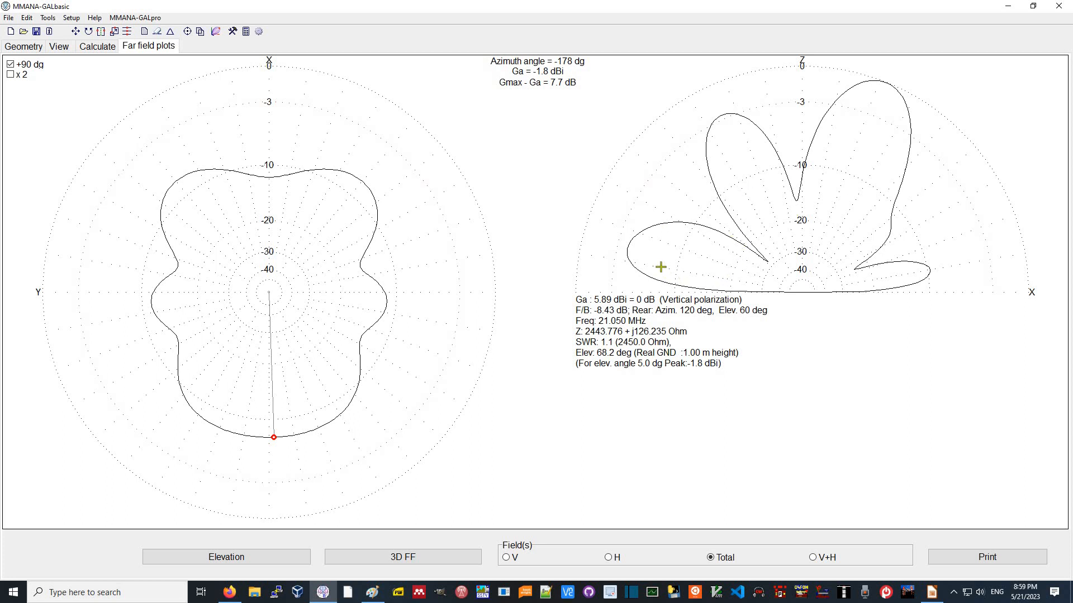
Read the elevation angle and gain of the two low-angle lobes on the elevation plot
click(629, 250)
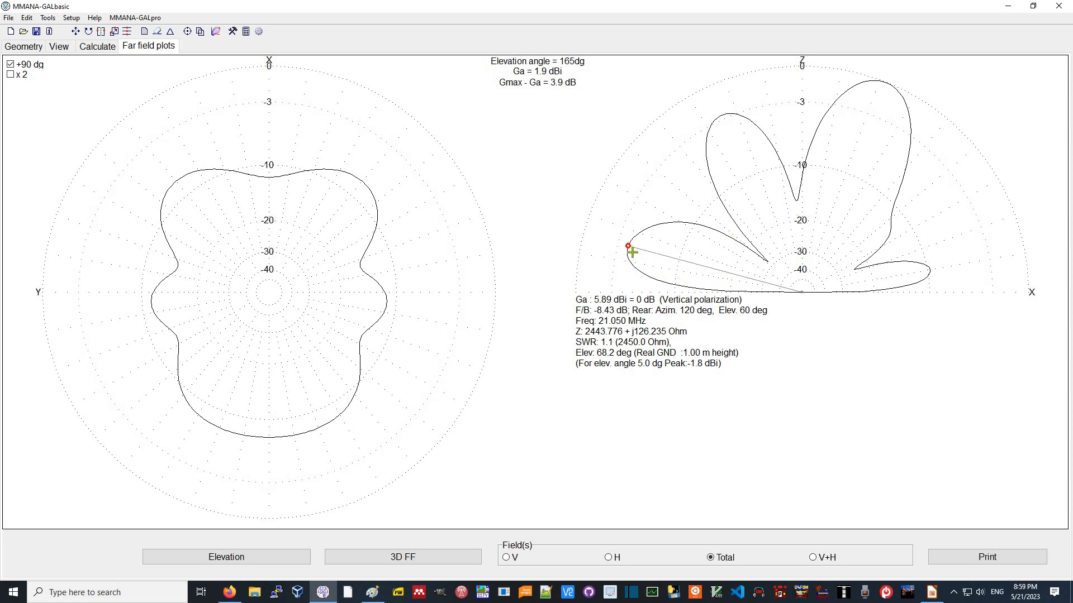
drag(632, 253, 634, 251)
click(932, 270)
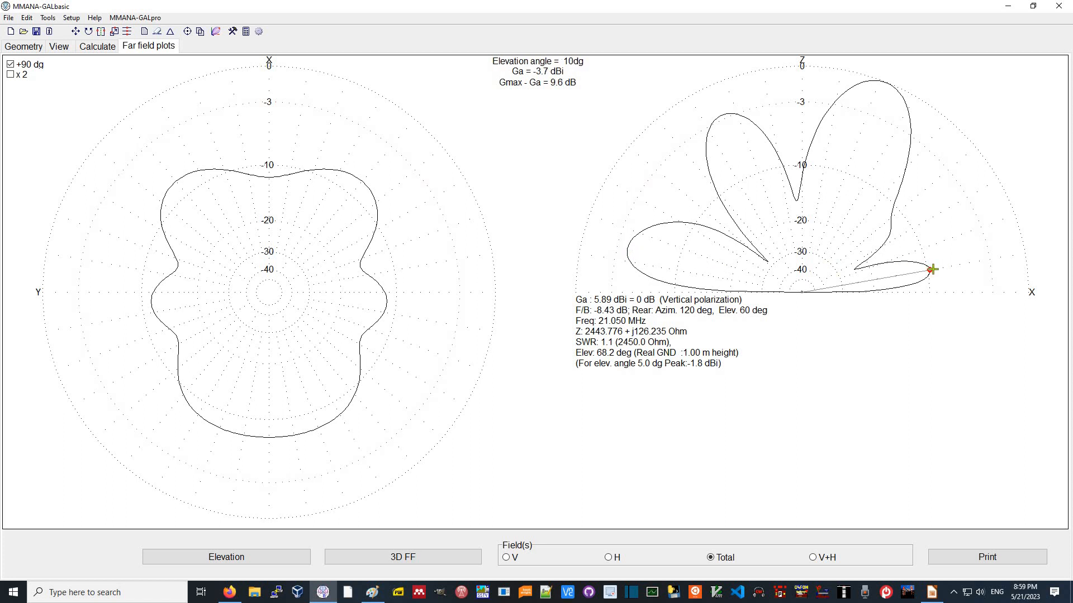
Recheck the gain and elevation angle at the tips of the opposing low-angle lobes on the elevation plot
click(933, 271)
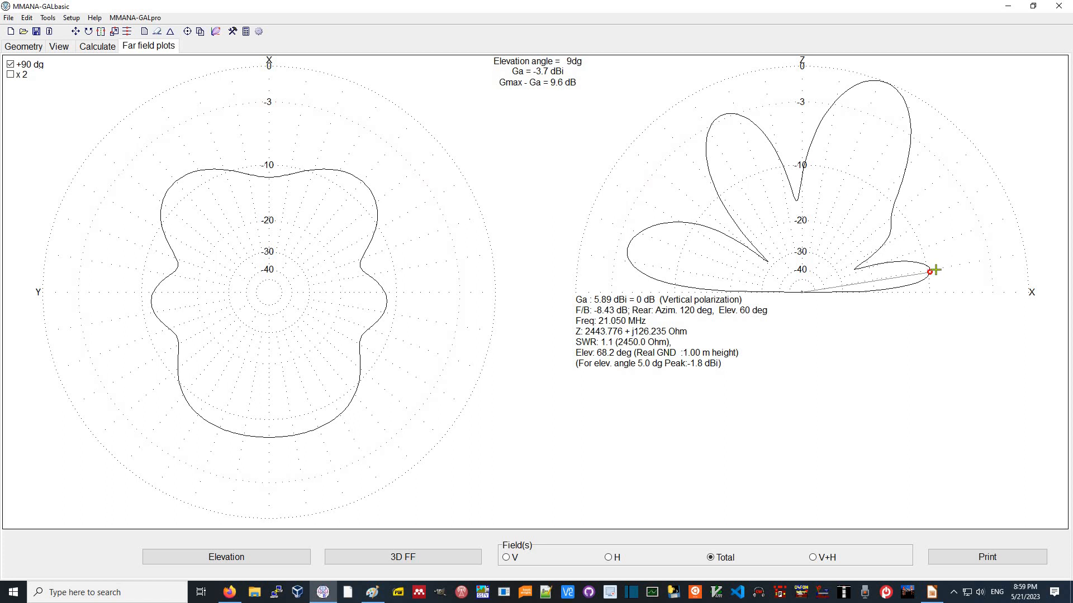
click(935, 268)
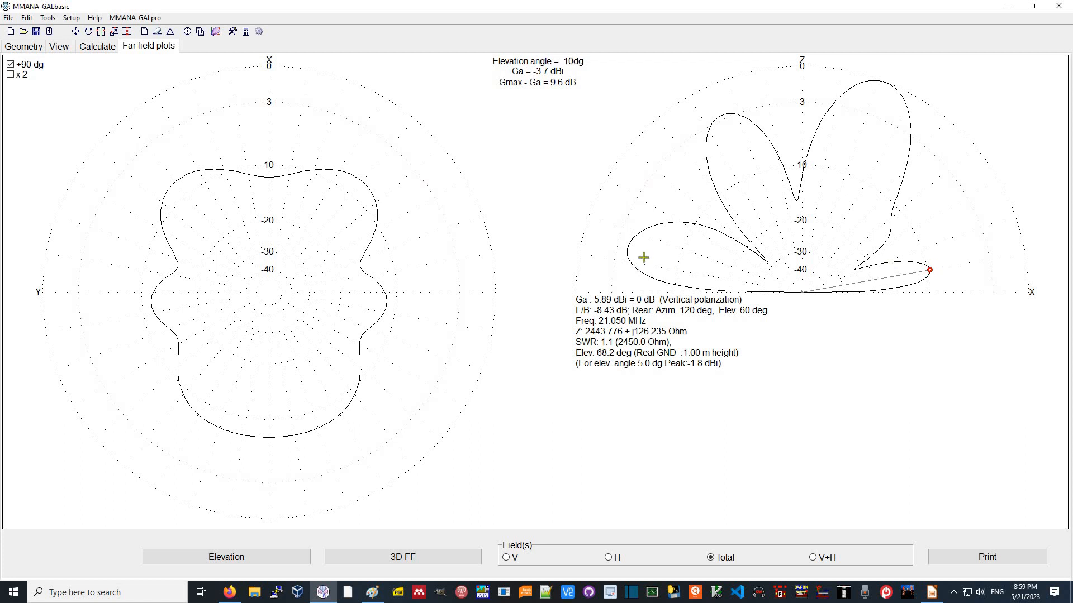
click(636, 252)
click(637, 251)
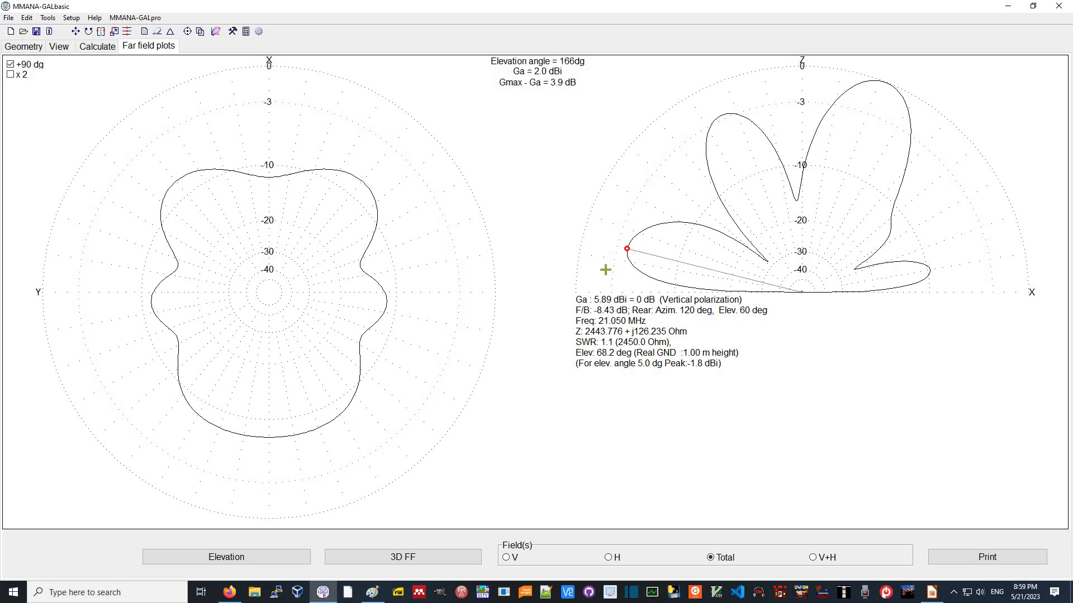
Calculate the antenna's impedance, SWR and gain at 18.080 MHz and at 14.050 MHz over real ground
click(97, 49)
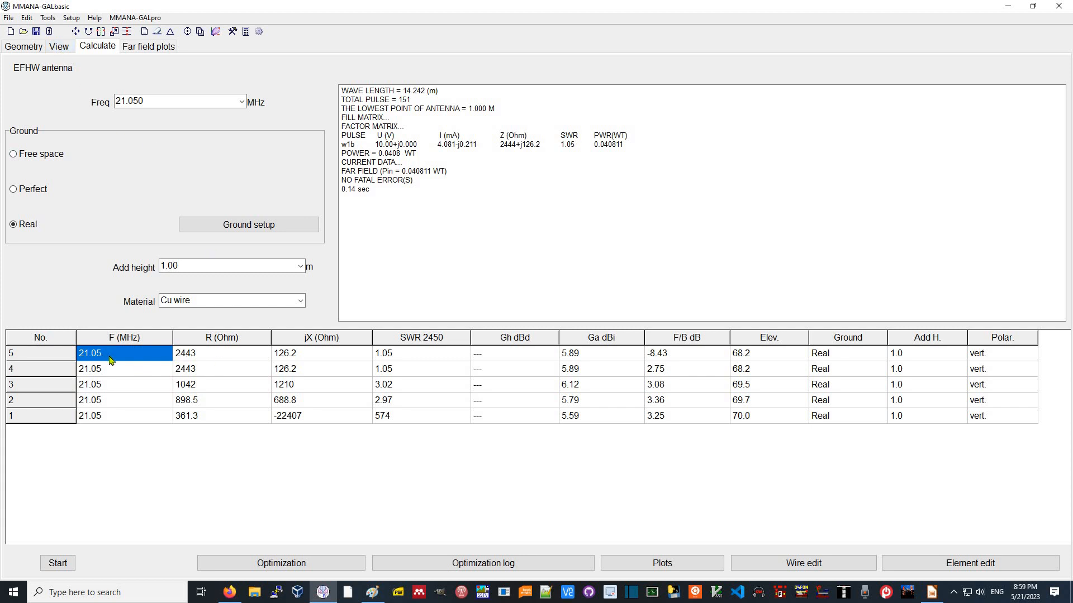
click(242, 102)
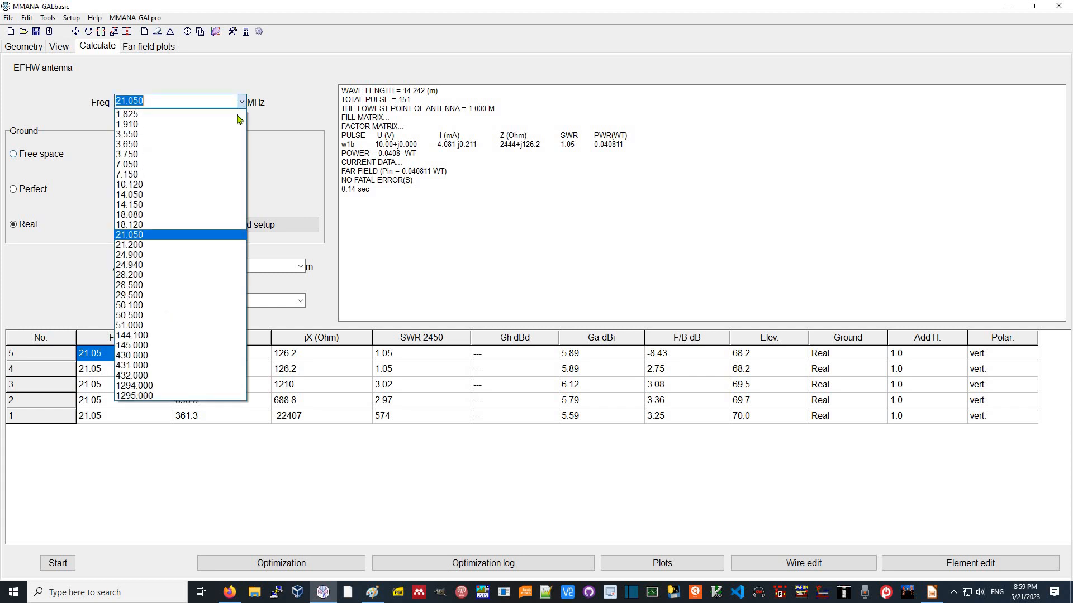
click(205, 215)
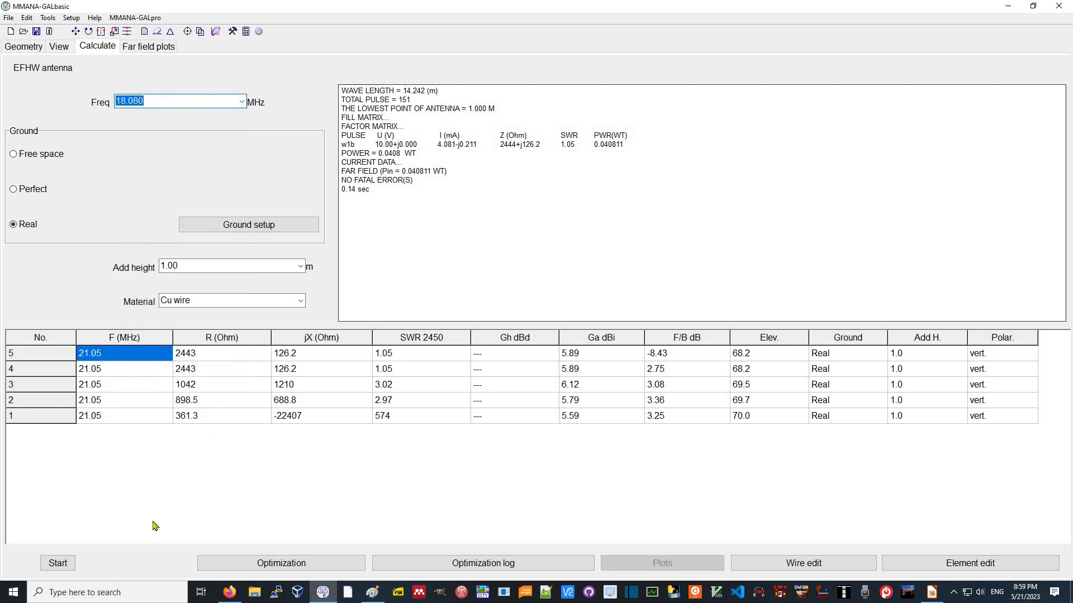
click(58, 563)
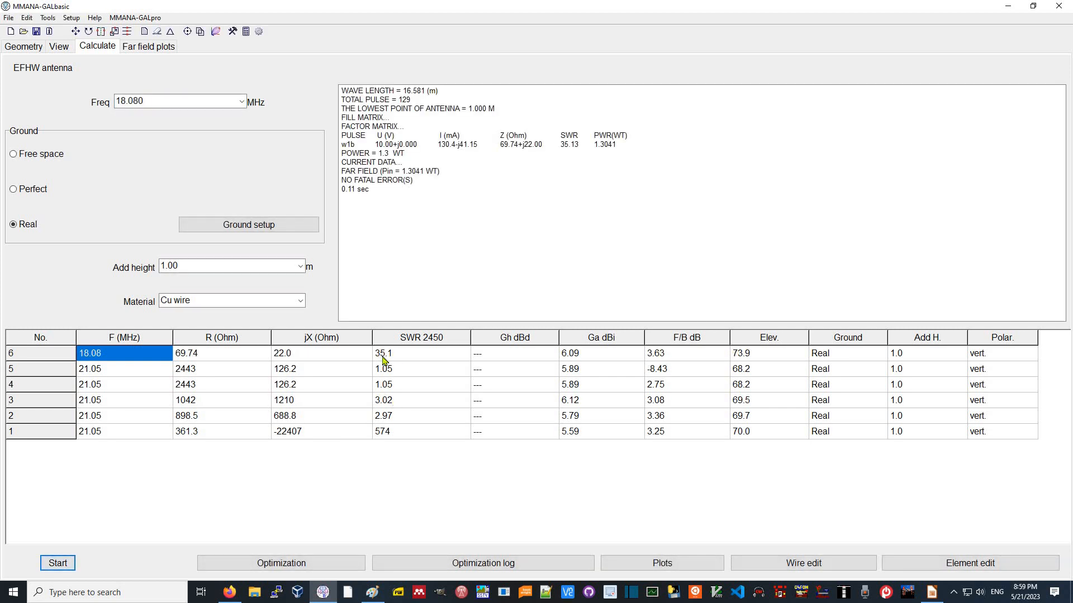
click(241, 102)
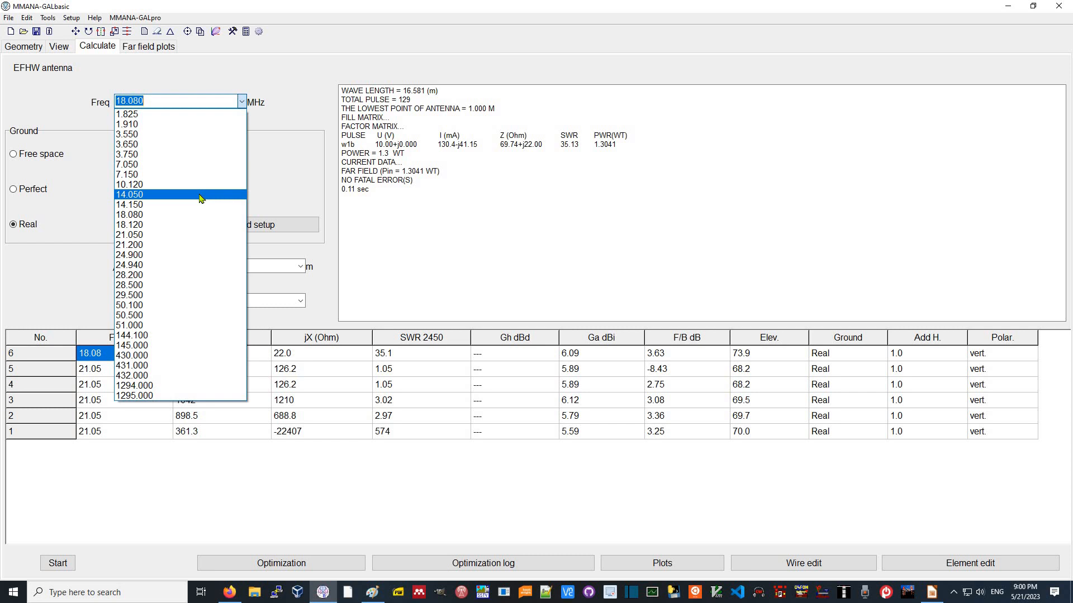
click(200, 197)
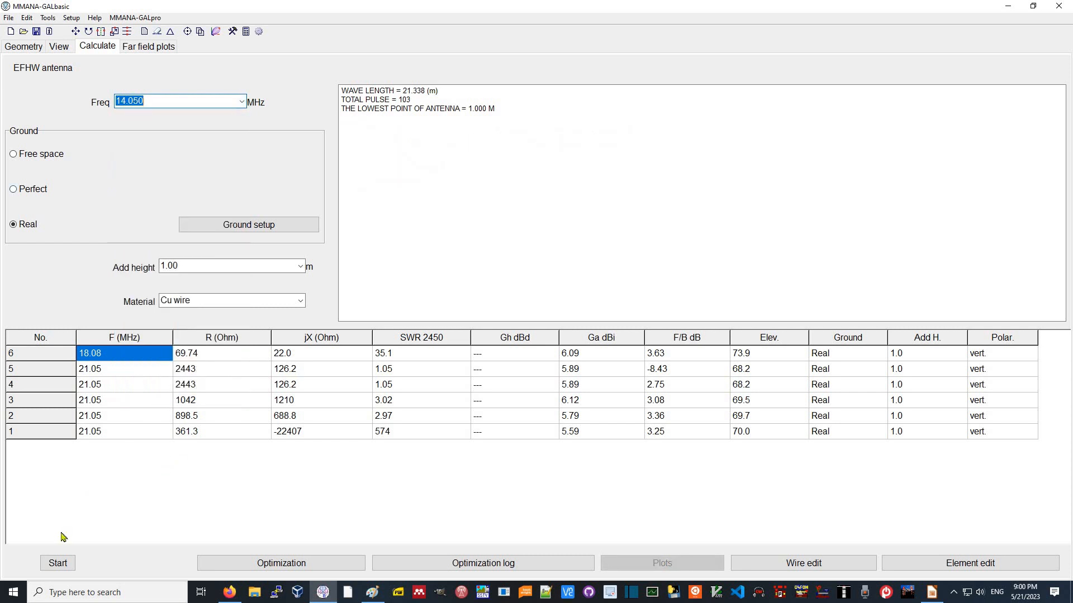
click(58, 563)
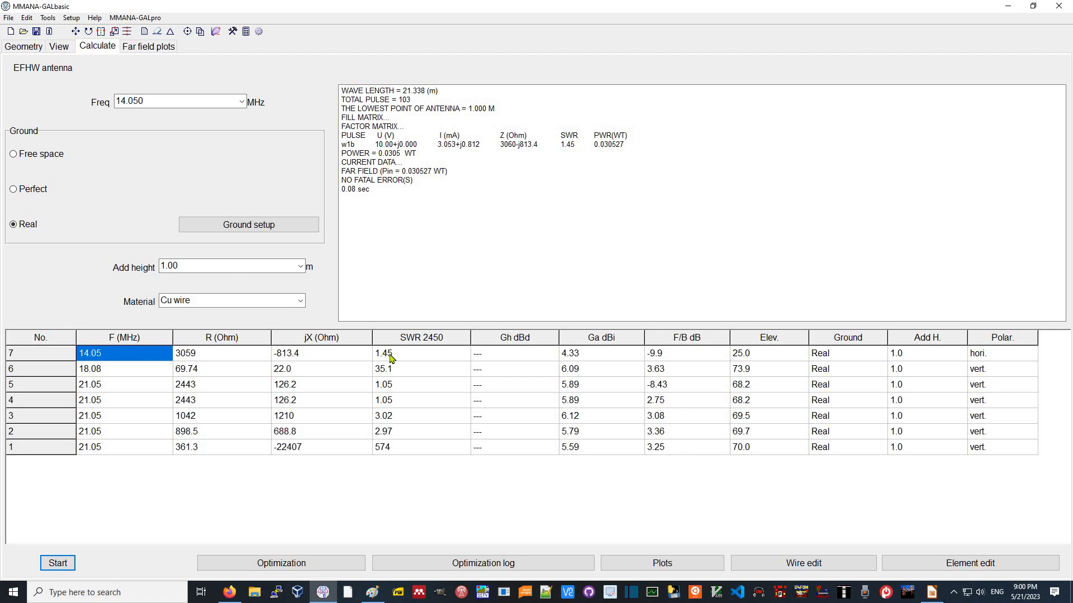
Calculate the same antenna on the lower bands at 7.050 MHz and at 3.550 MHz
click(242, 102)
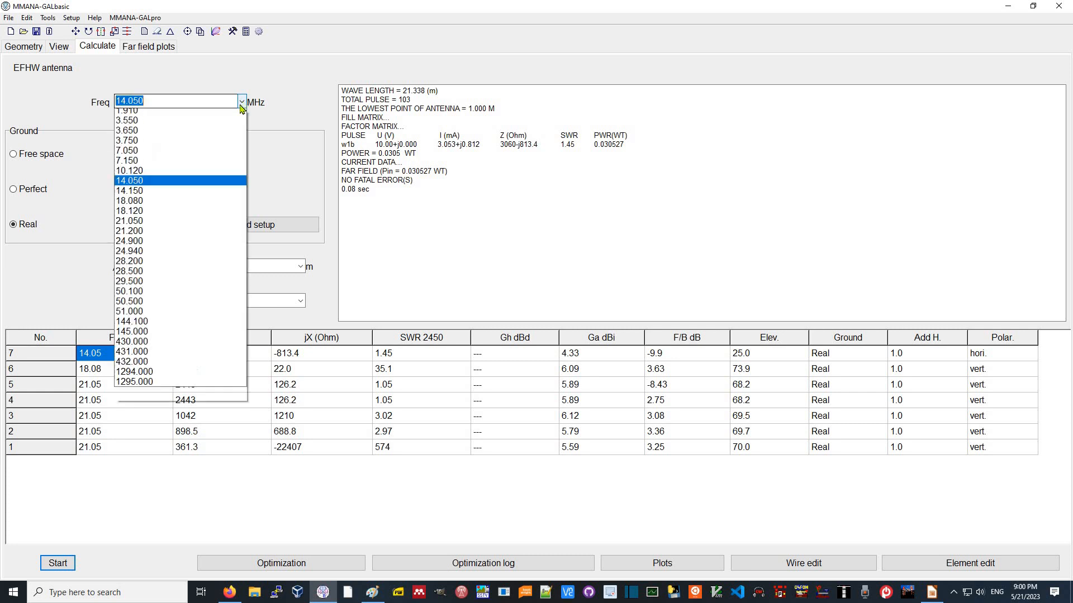
click(207, 165)
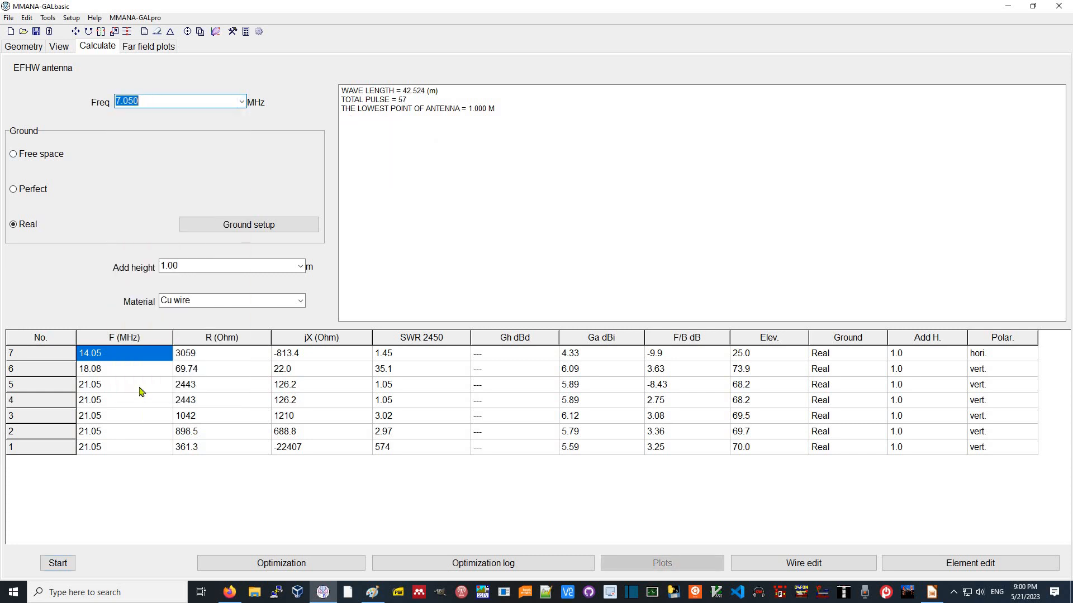
click(63, 564)
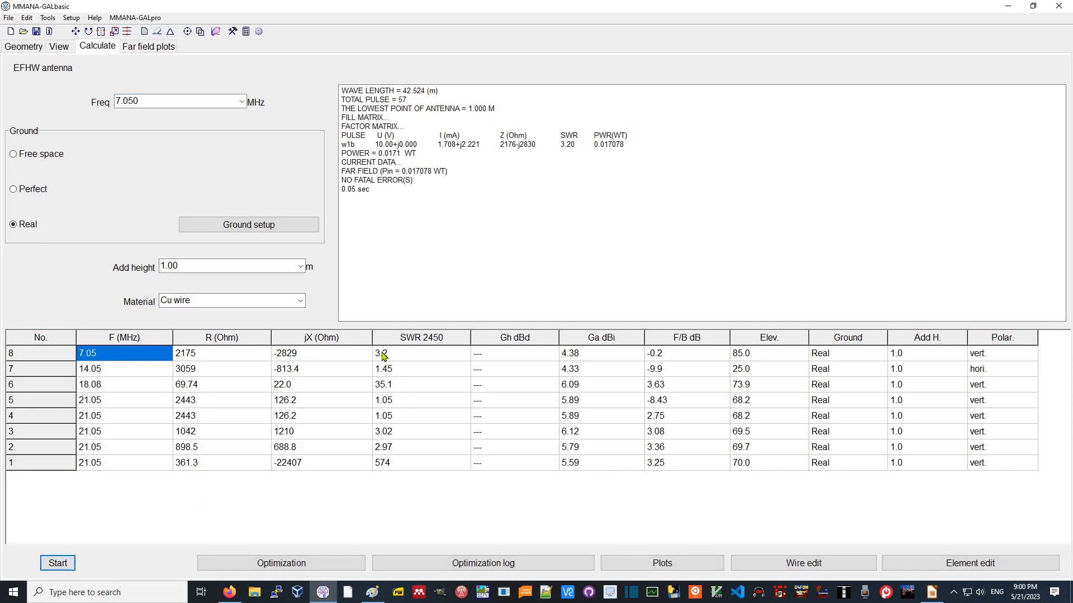
click(242, 104)
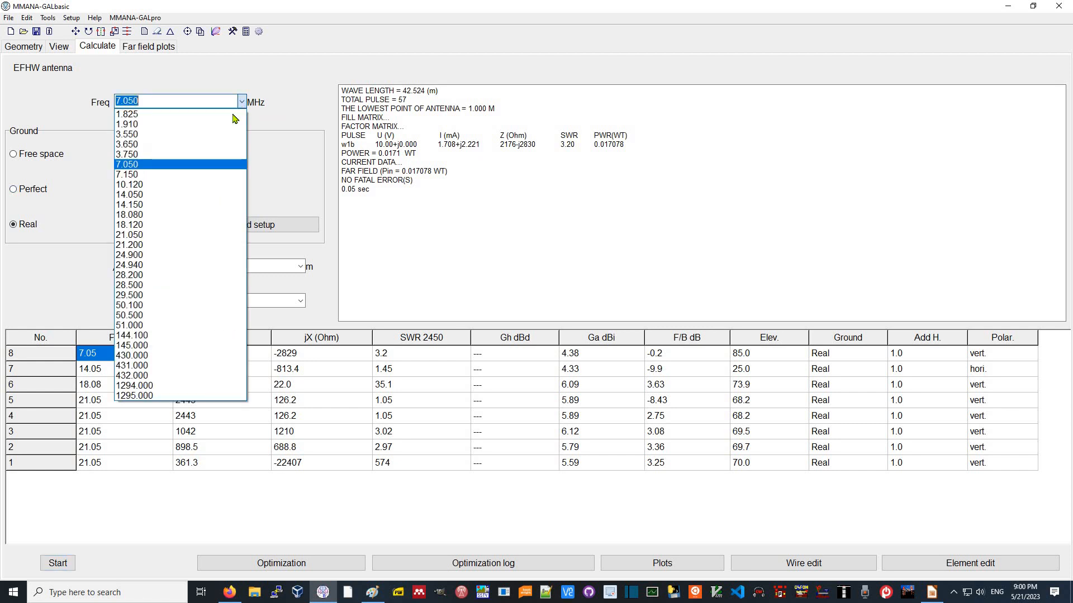
click(213, 136)
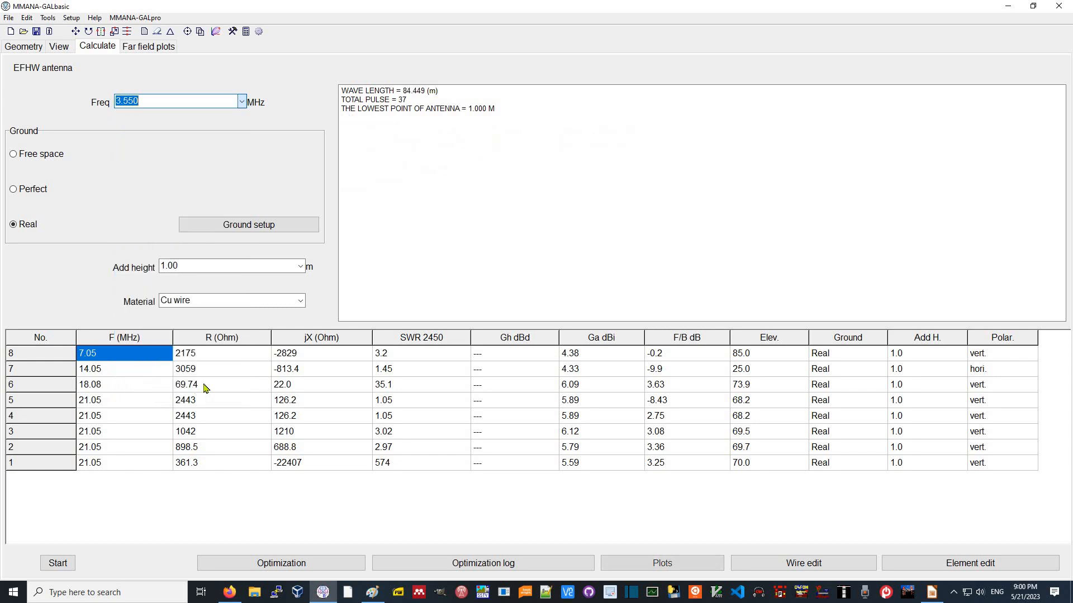
click(56, 565)
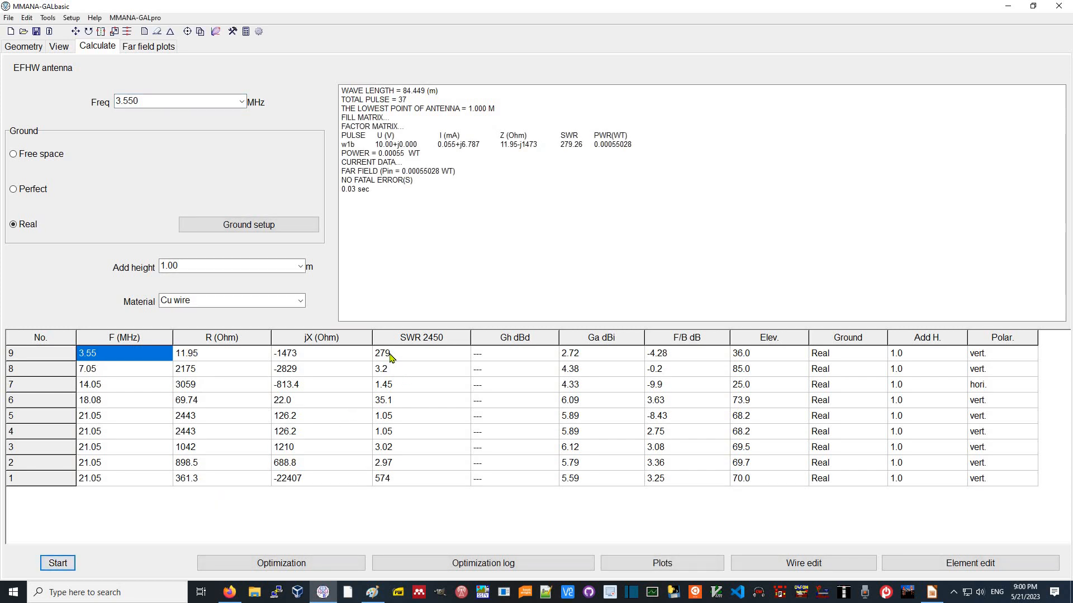
Calculate the same antenna on the higher bands at 24.900 MHz and at 28.200 MHz
click(241, 102)
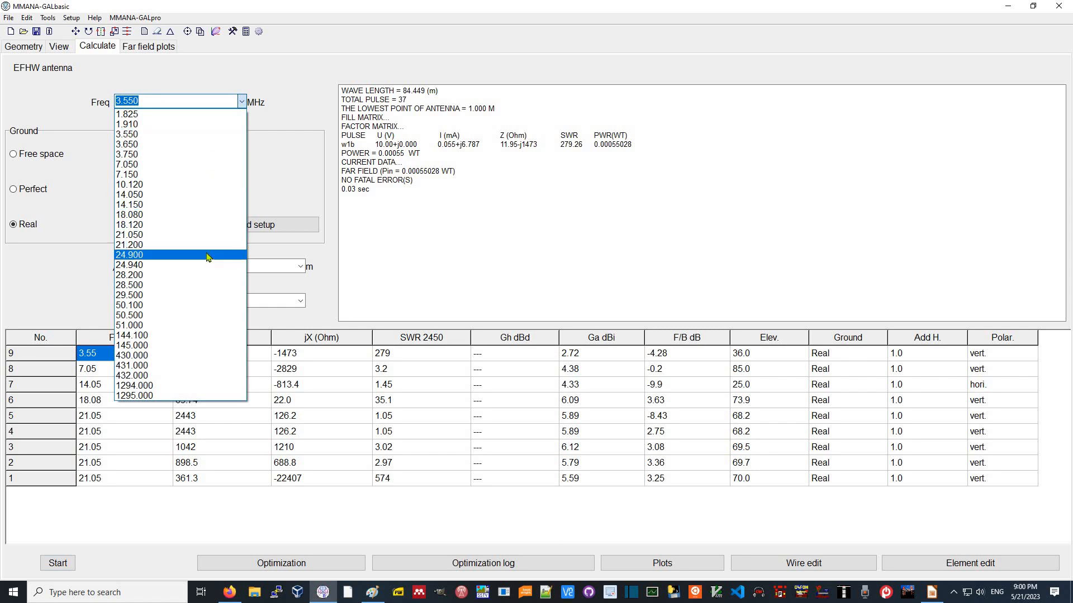
click(208, 256)
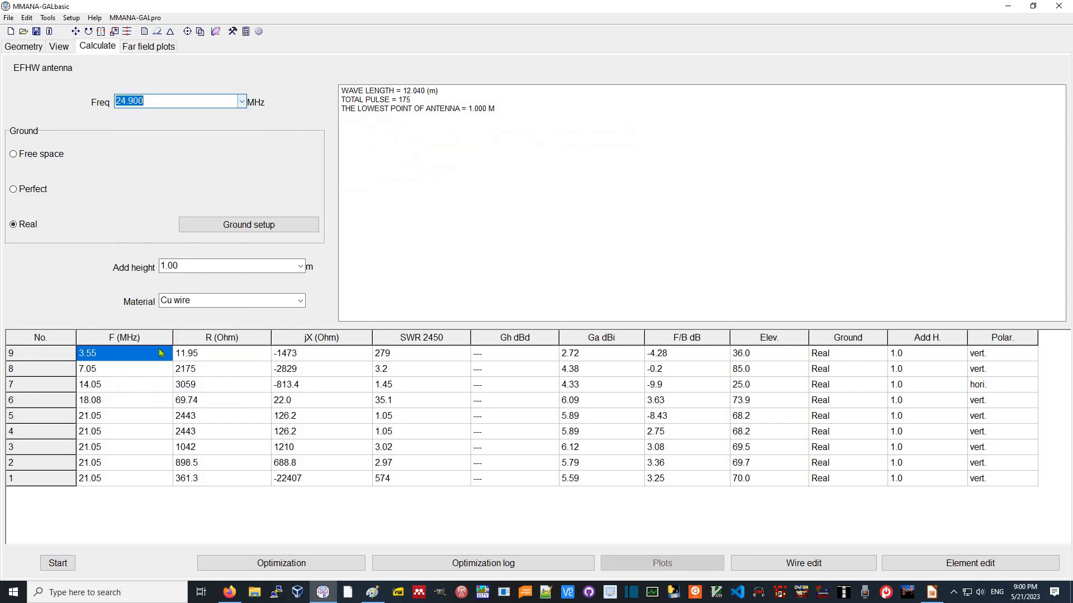
click(62, 564)
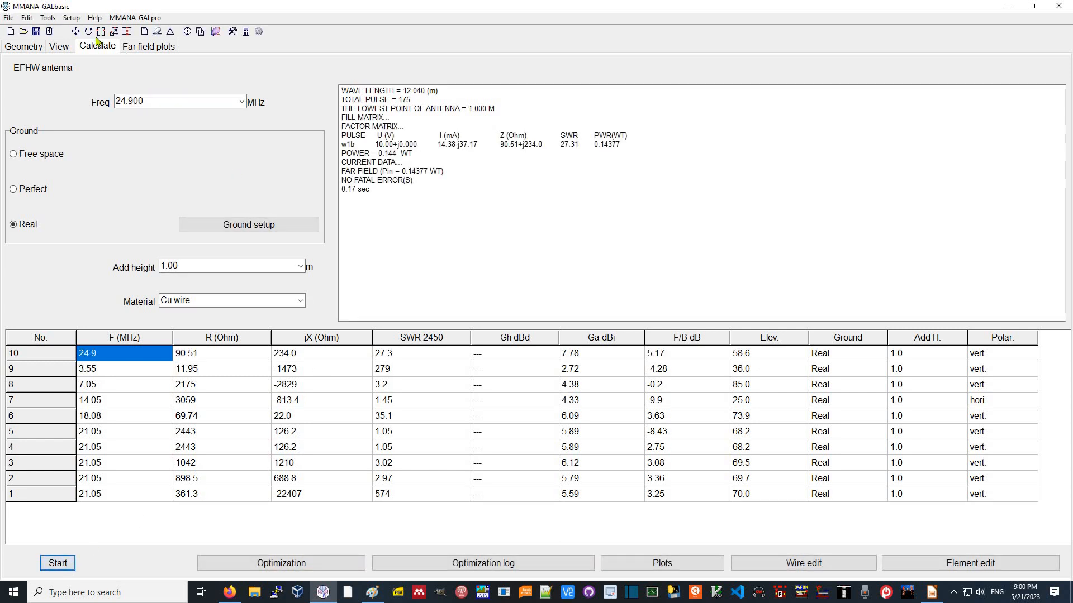
click(241, 102)
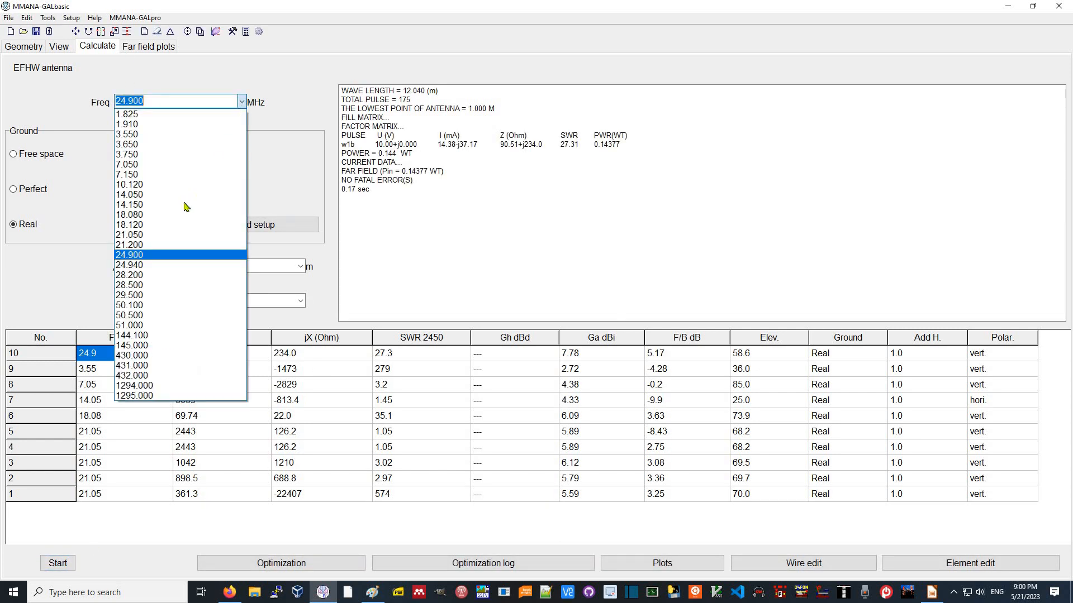
click(166, 275)
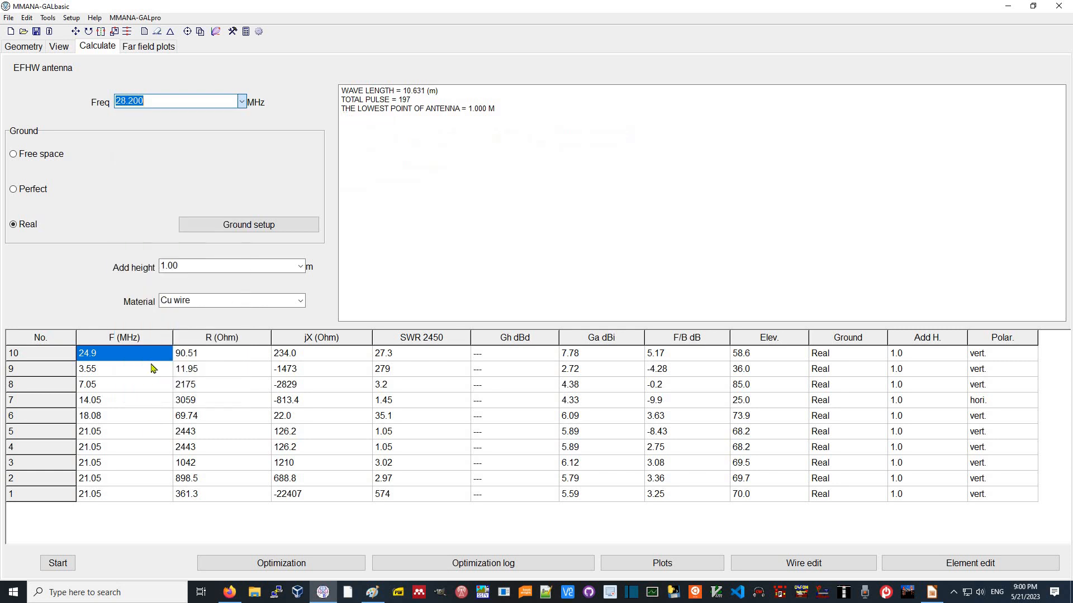
click(59, 563)
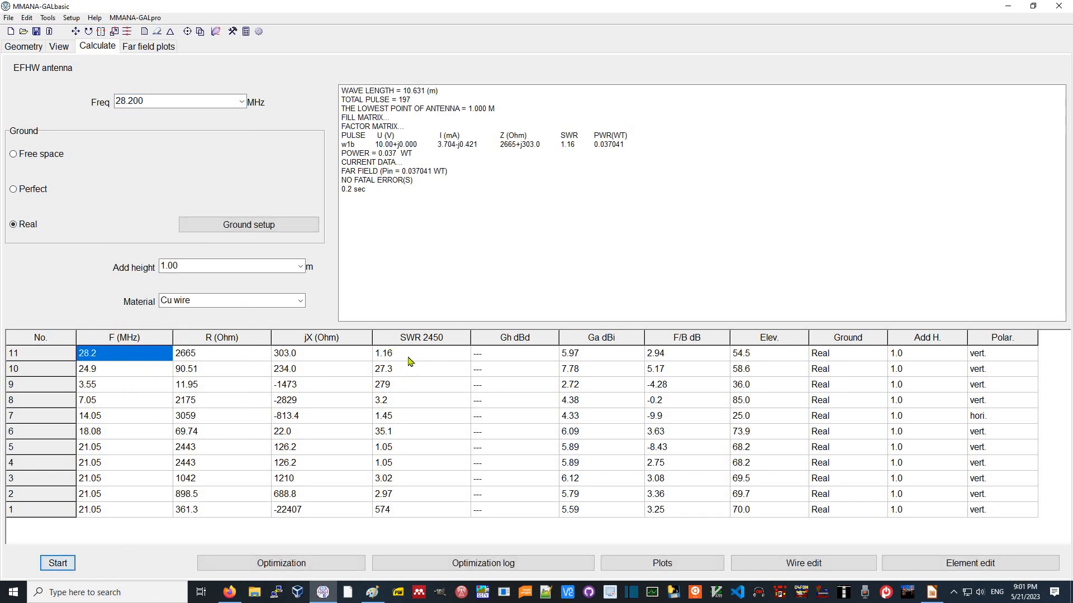
Calculate the antenna at 50.100 MHz and select the latest 21.05 MHz result row for comparison
click(242, 102)
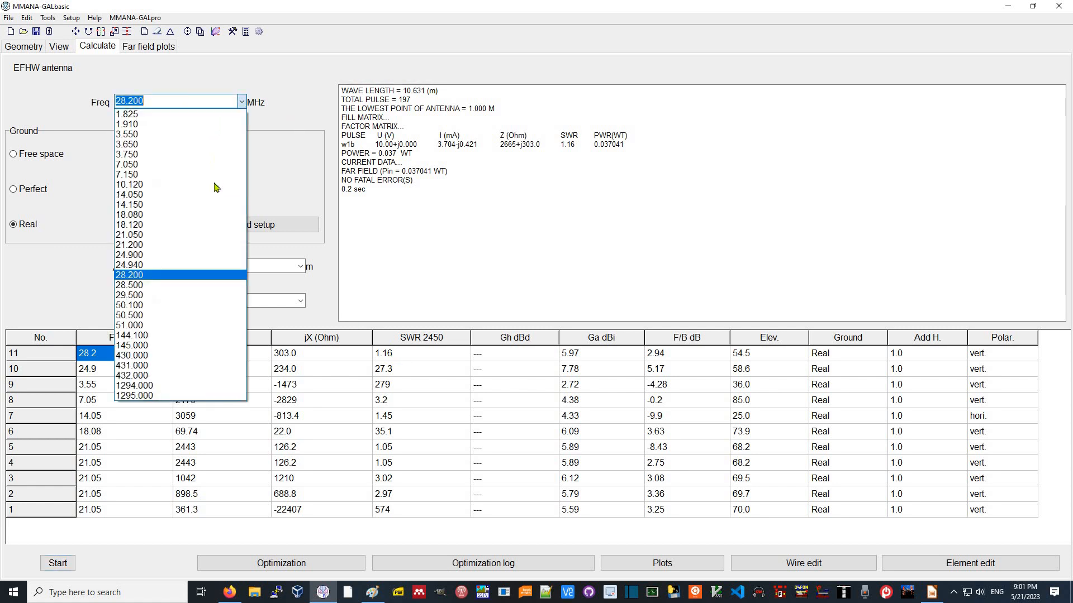
click(199, 305)
click(57, 563)
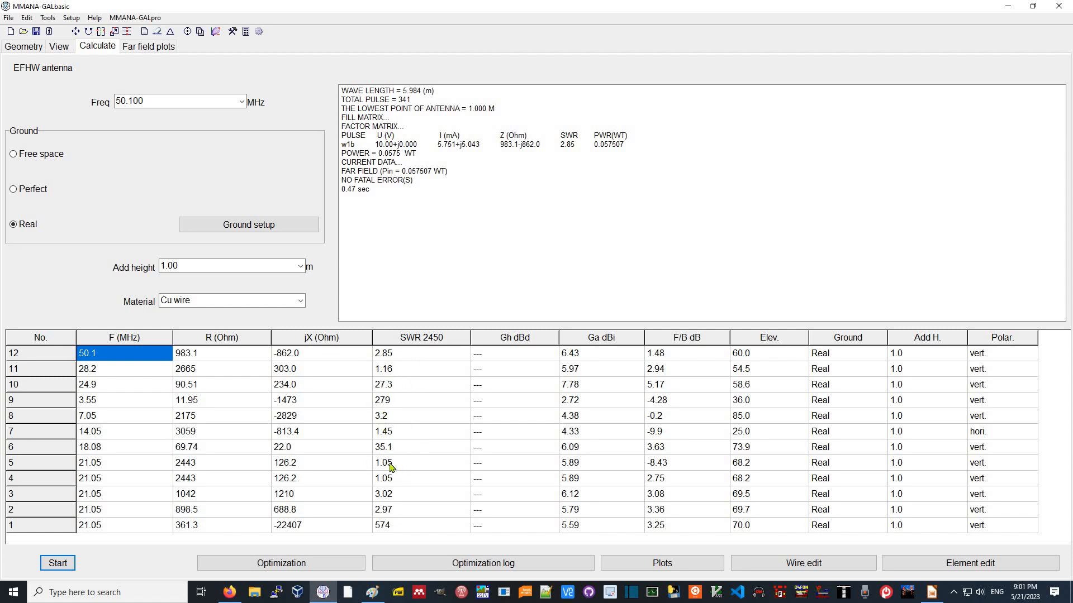
click(154, 468)
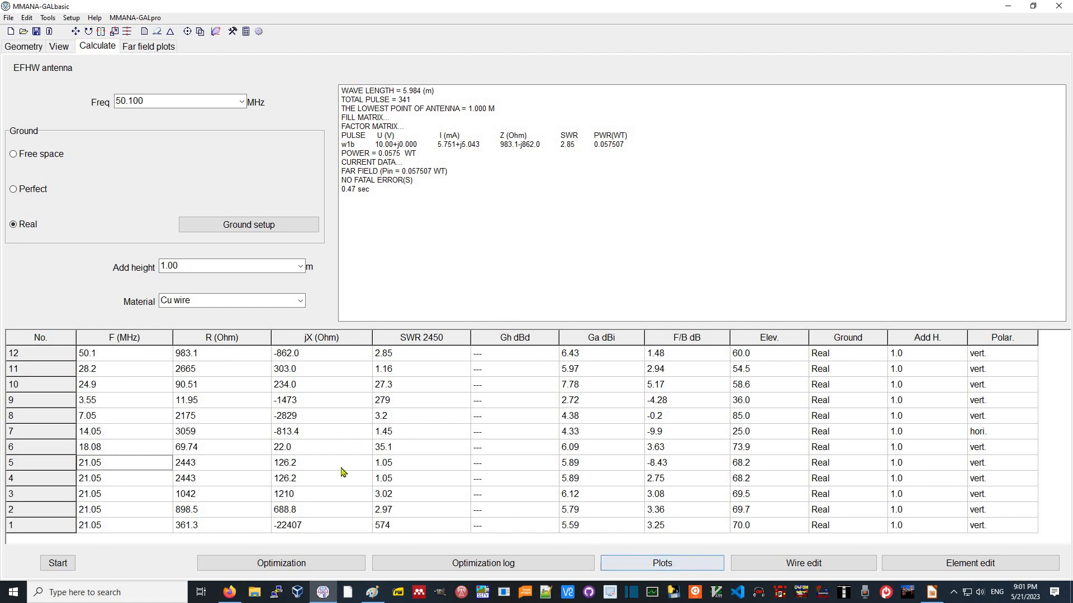
Review the sloper and counterpoise wires by comparing the 3D antenna view with the end-point coordinates in the geometry table
click(58, 47)
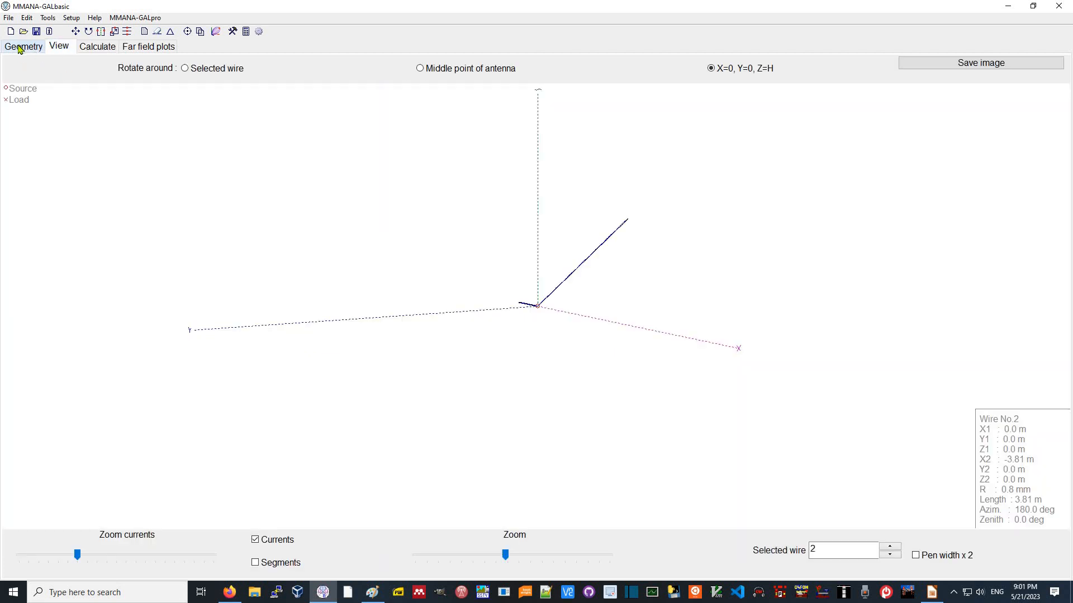
click(19, 48)
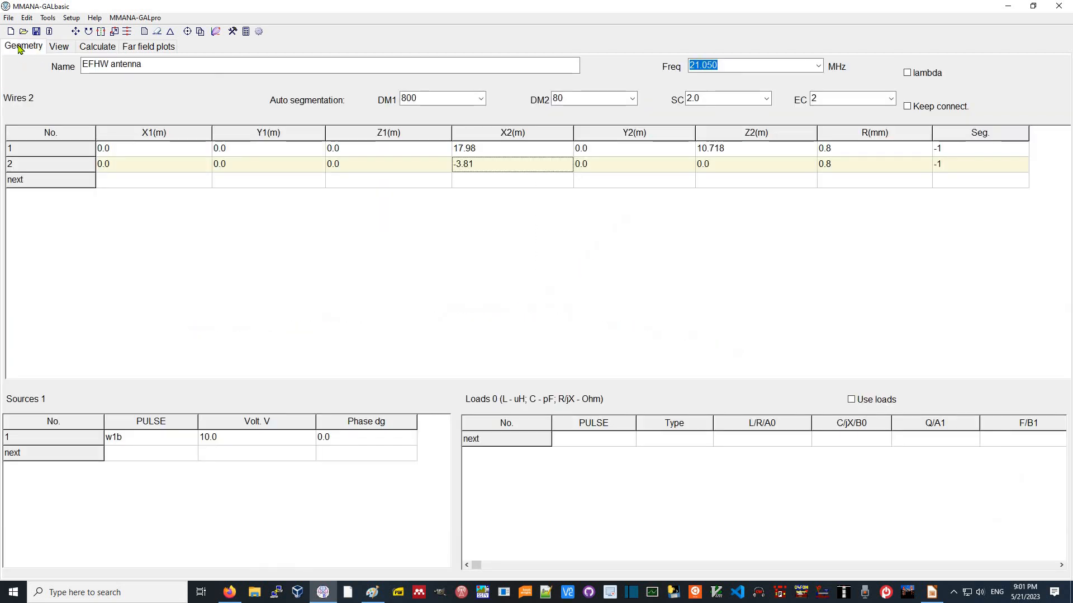
click(59, 47)
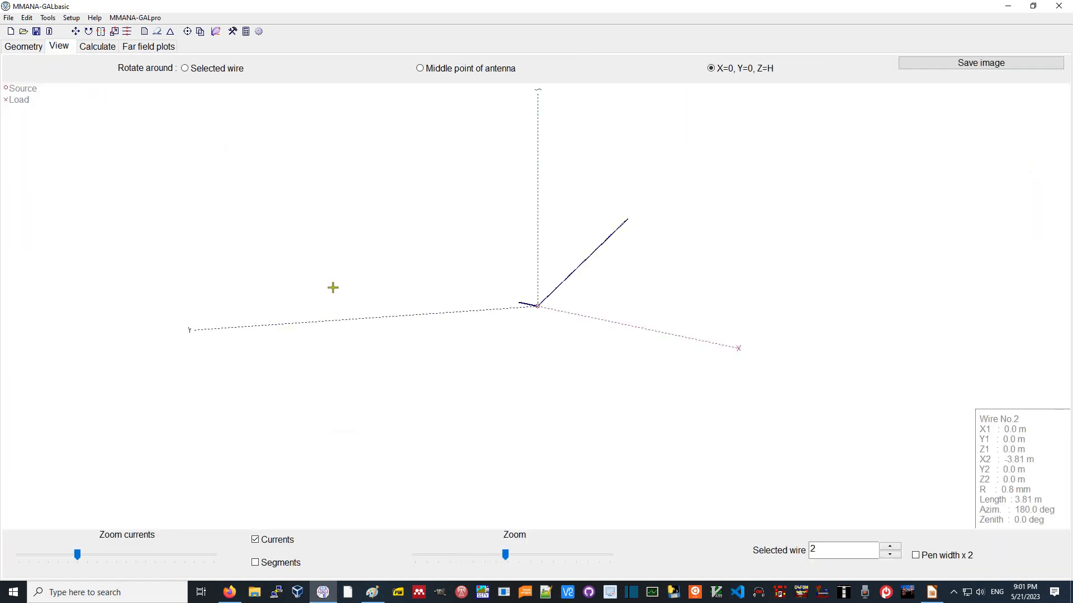
scroll(332, 285, down, 5)
scroll(332, 285, up, 4)
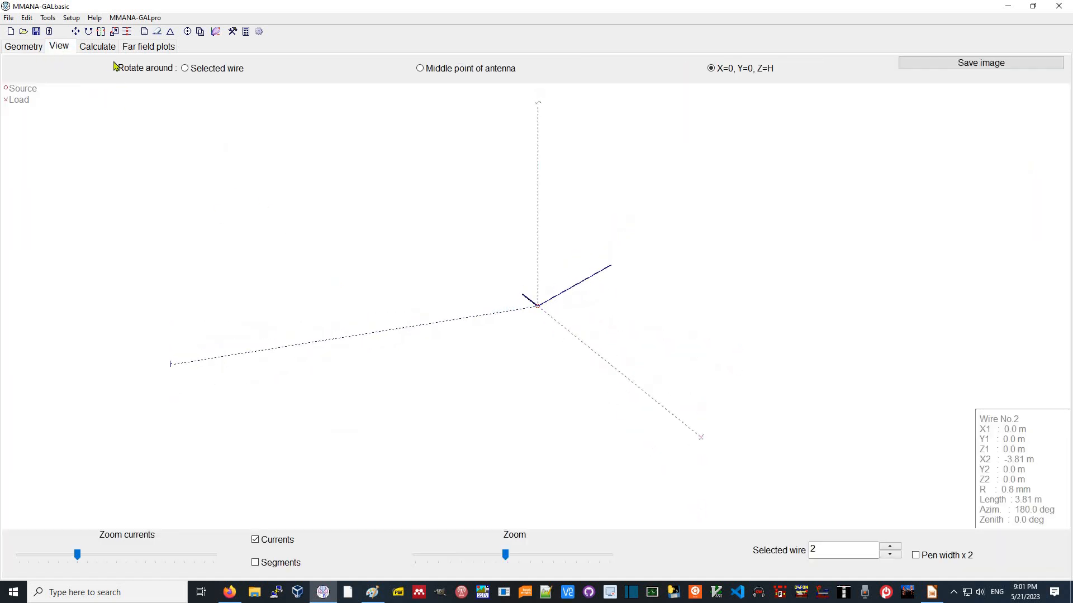
click(25, 49)
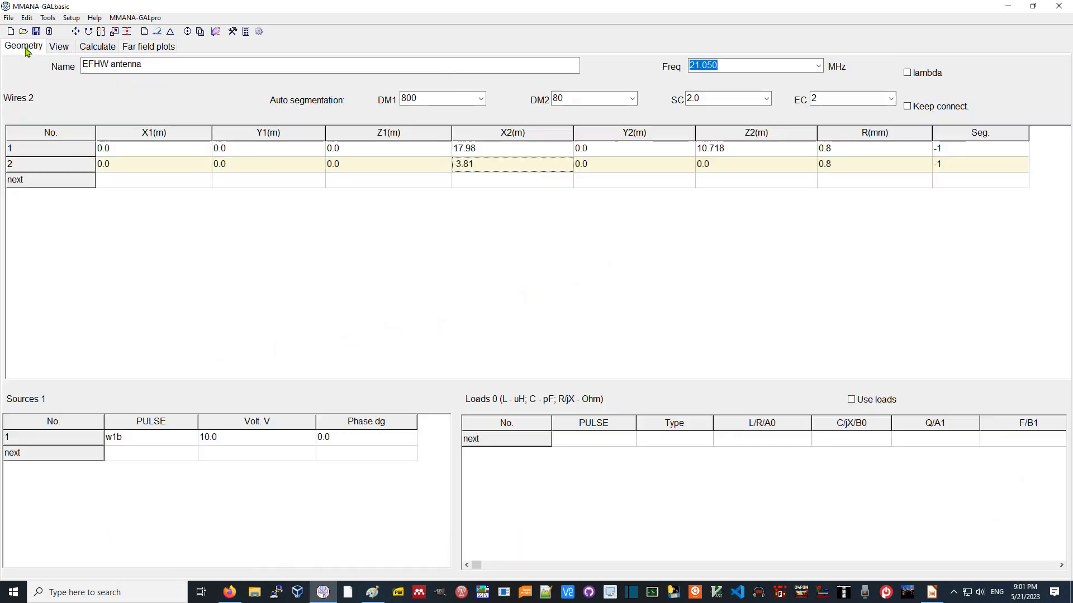
click(59, 50)
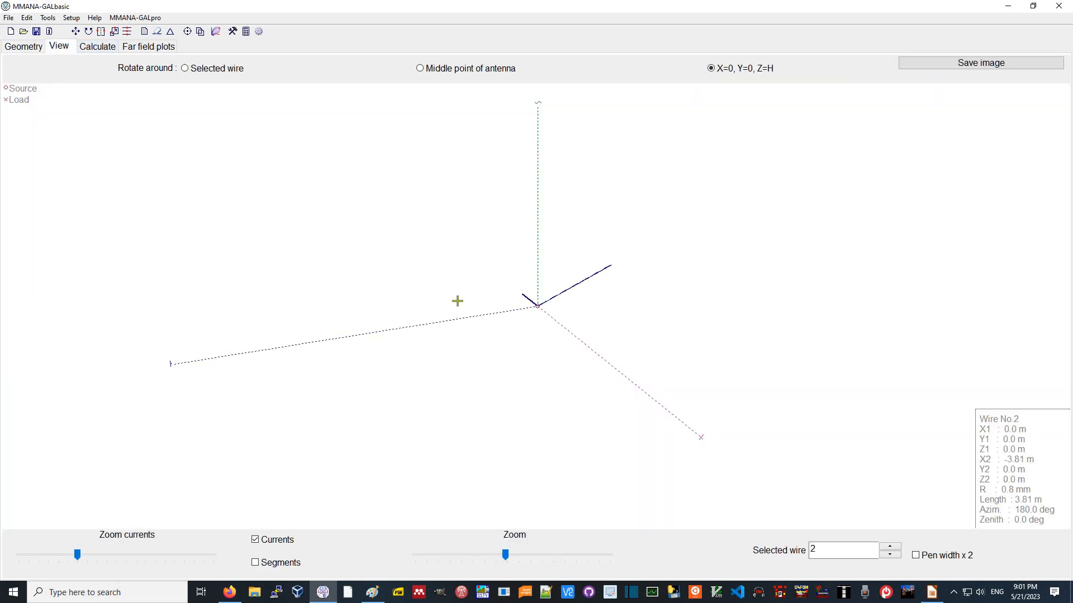
Examine the azimuth and elevation far-field patterns for 50.100 MHz and compare them with the calculated results table
click(102, 51)
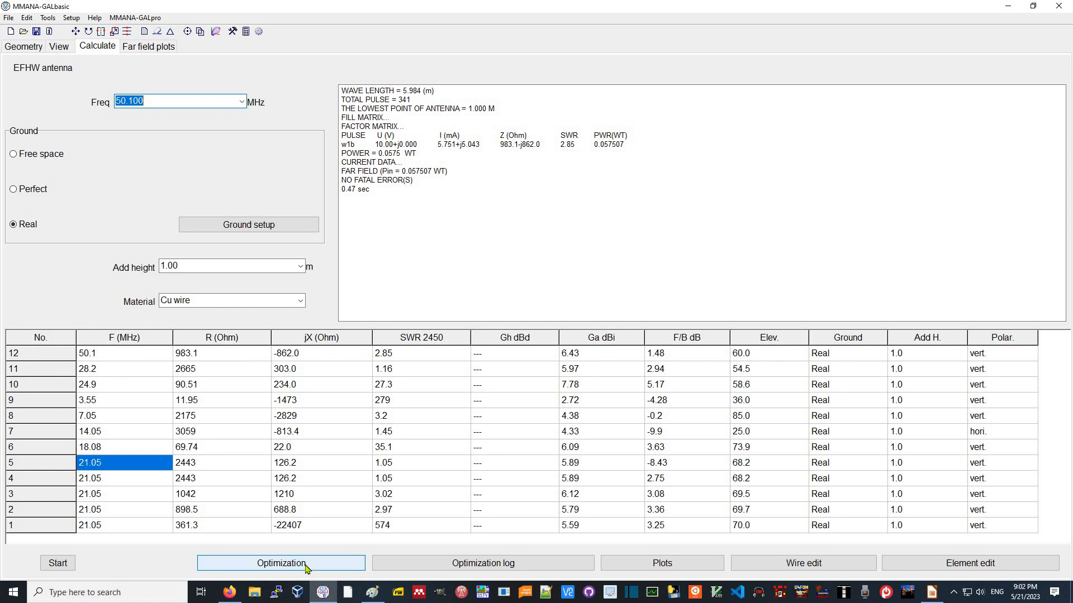
click(145, 50)
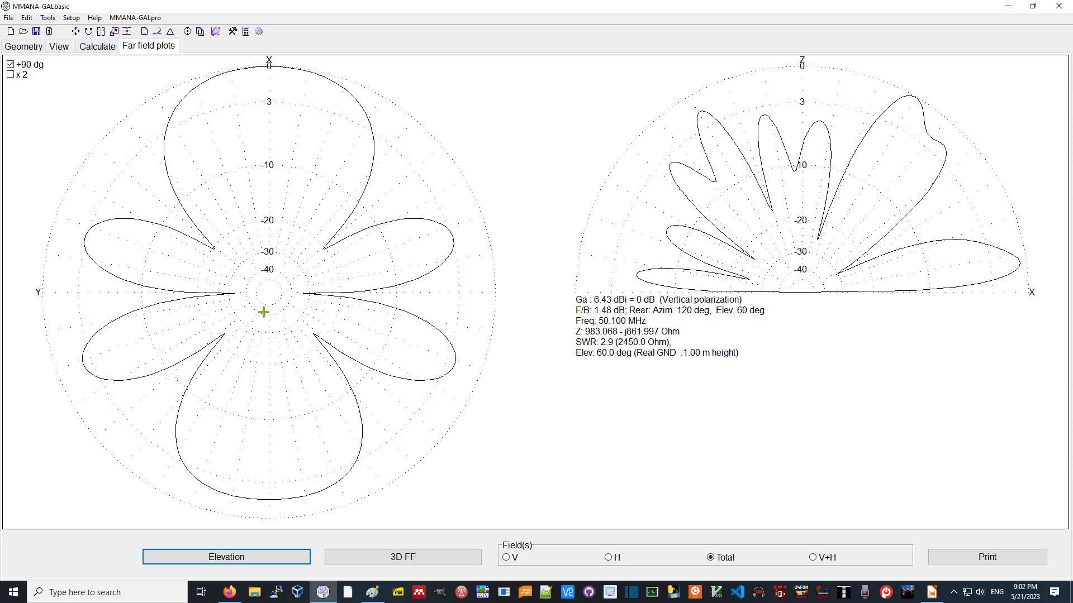
click(95, 48)
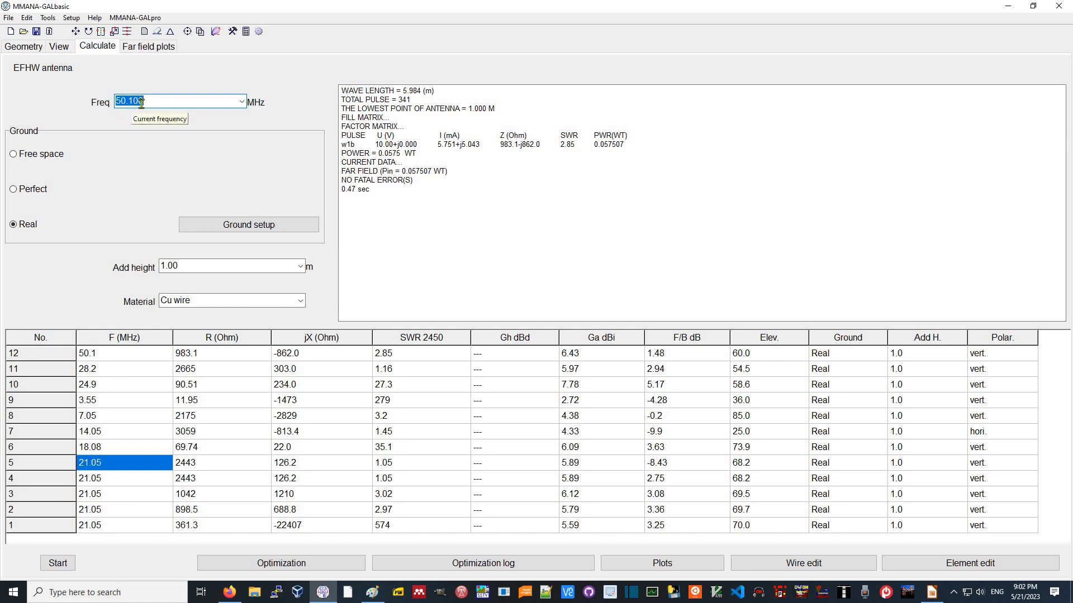
click(146, 46)
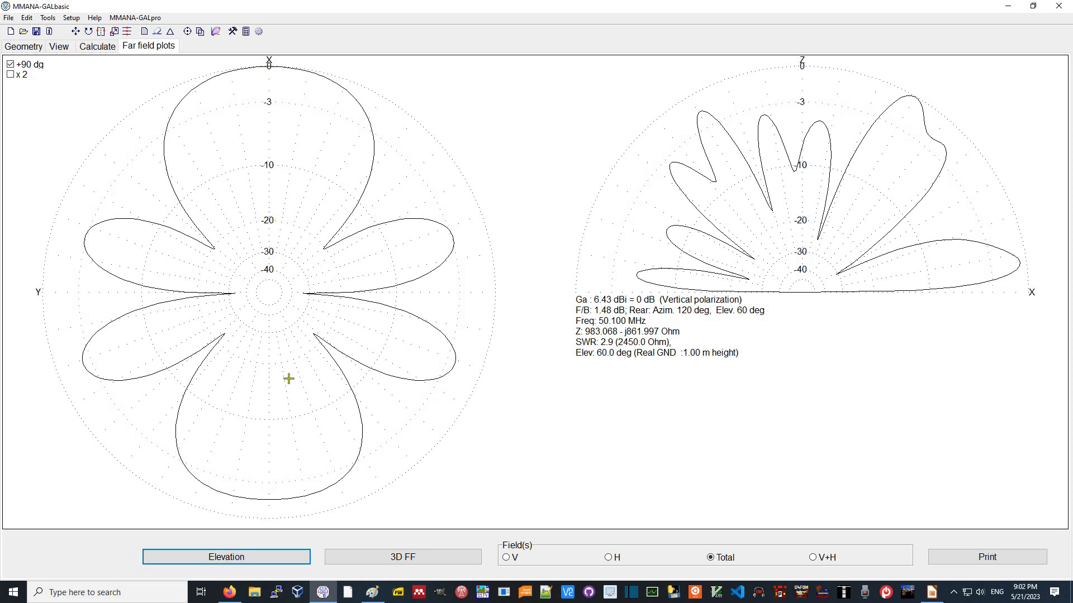
Generate the 3D far-field radiation pattern for 50.100 MHz with the preset angle step and examine its lobes from several directions
click(423, 558)
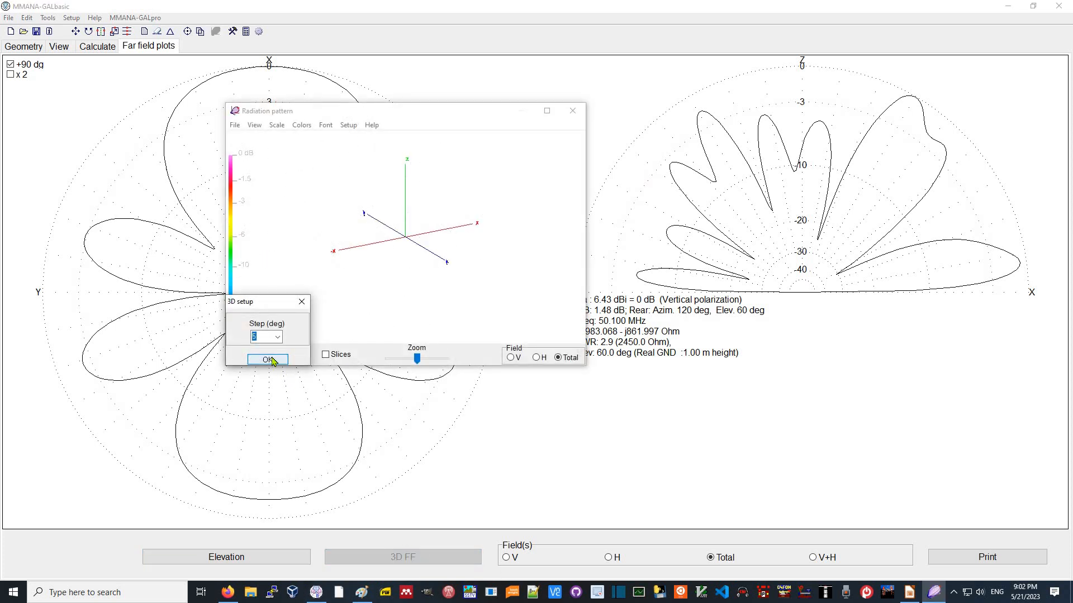
click(268, 359)
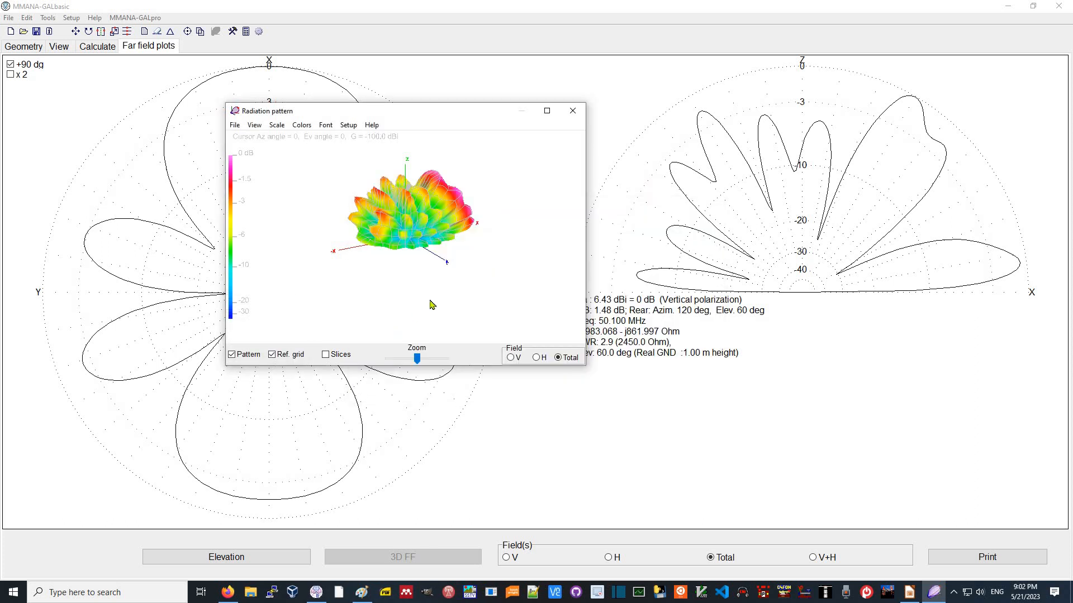
drag(441, 304, 413, 248)
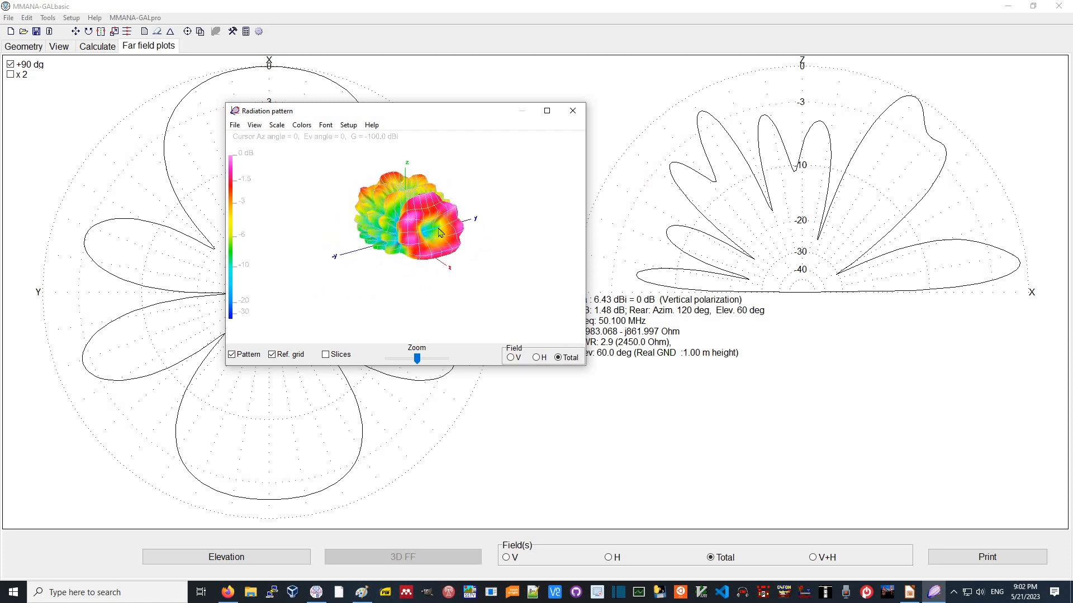
drag(466, 244, 460, 201)
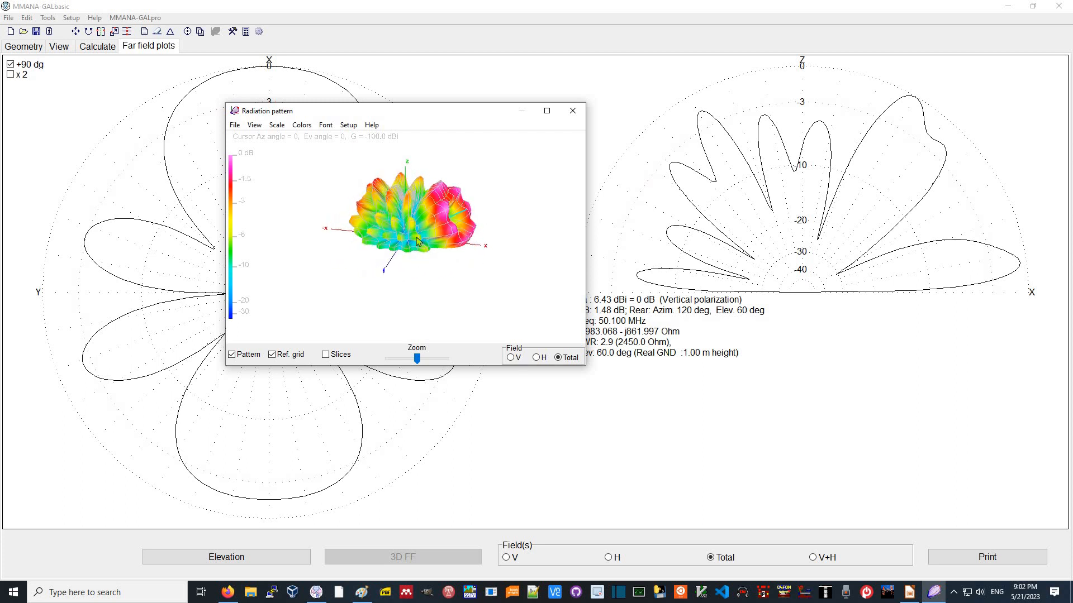
Check the efhw.png sloper sketch in Paint, close the 3D radiation pattern and return to the antenna's wire geometry table
click(360, 594)
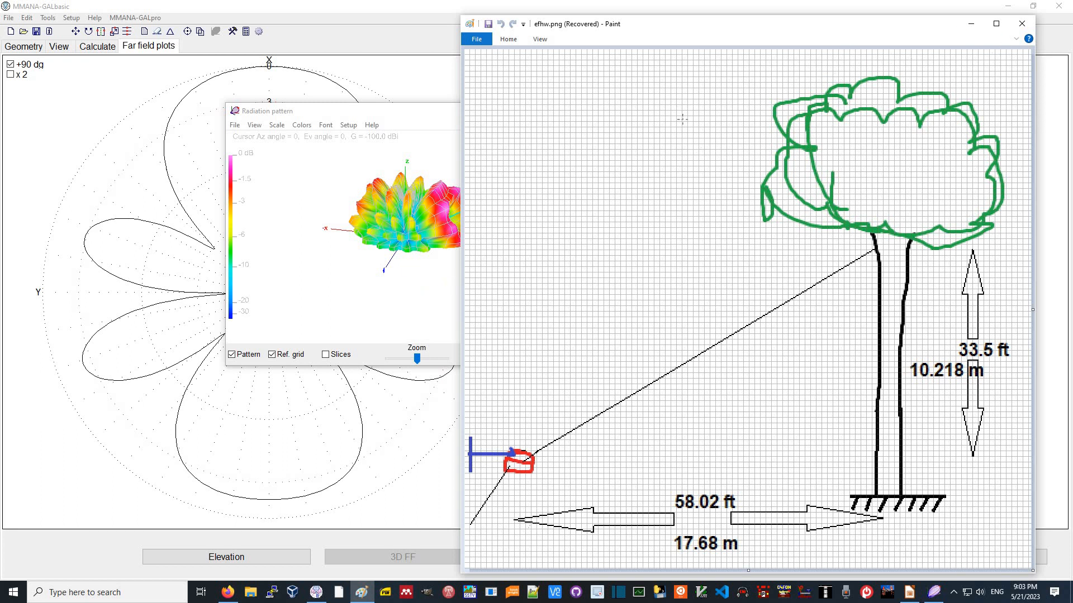
click(971, 23)
click(572, 114)
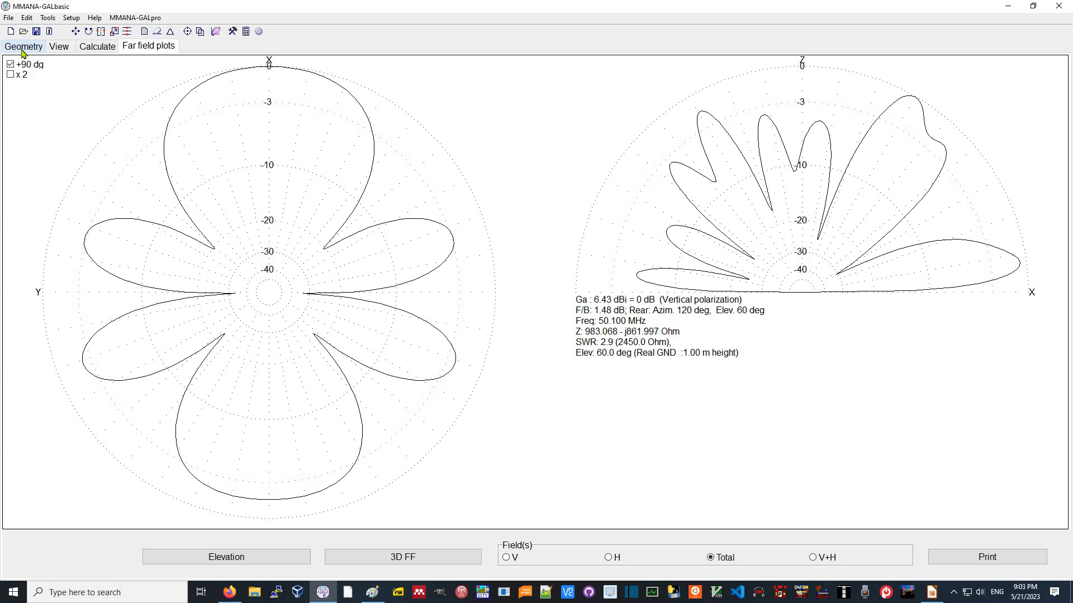
click(22, 48)
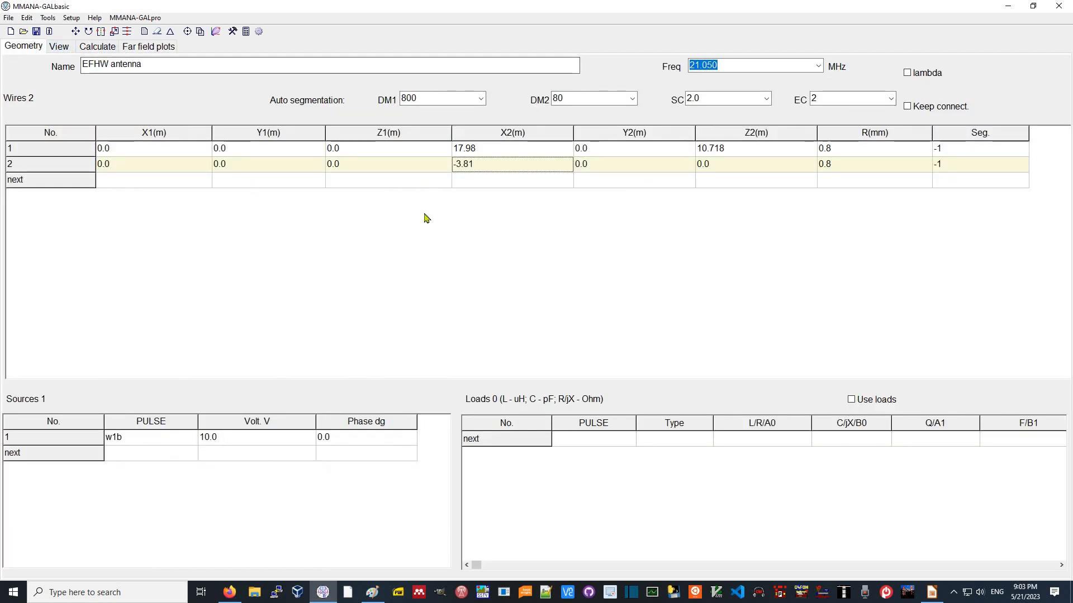